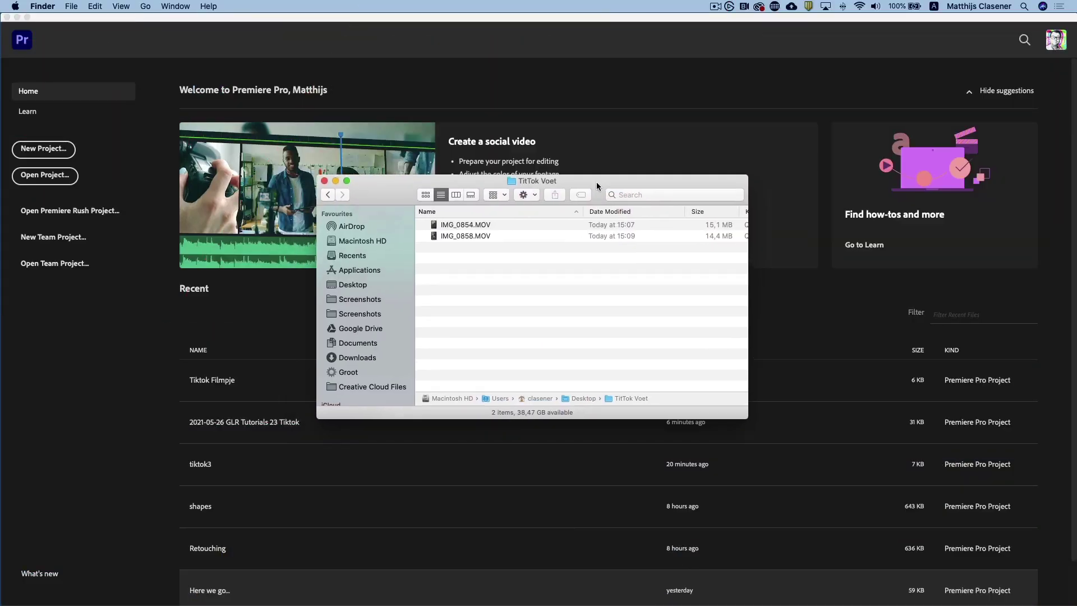
# Nudge the Finder window showing the TitTok Voet footage folder slightly aside.
pyautogui.moveTo(597, 181); pyautogui.dragTo(610, 187)
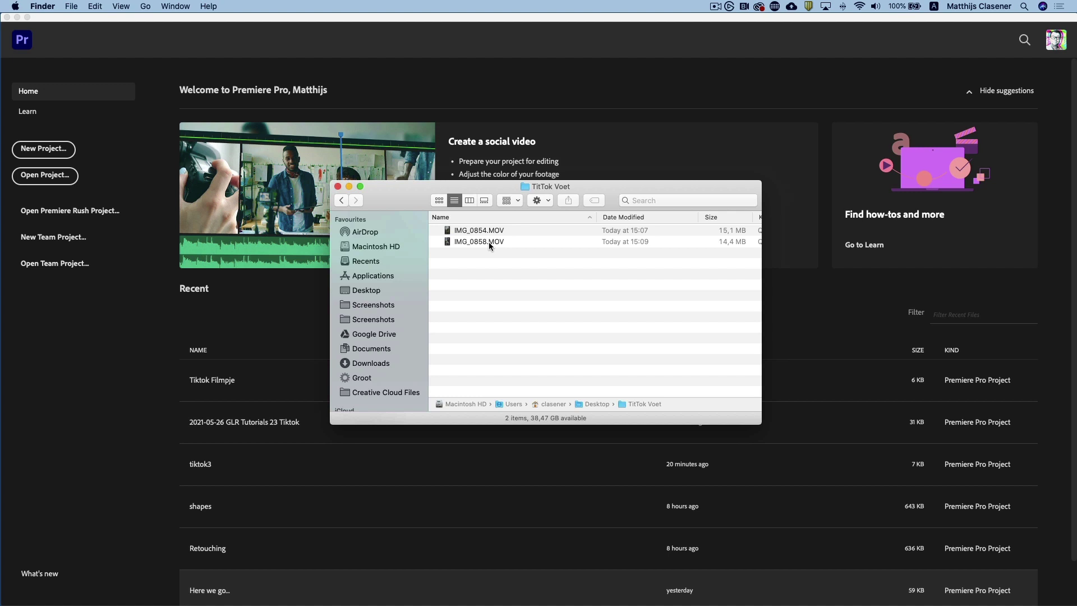
# Start a new project named TikTok with its location set to the TitTok Voet folder.
pyautogui.click(121, 325)
pyautogui.click(55, 152)
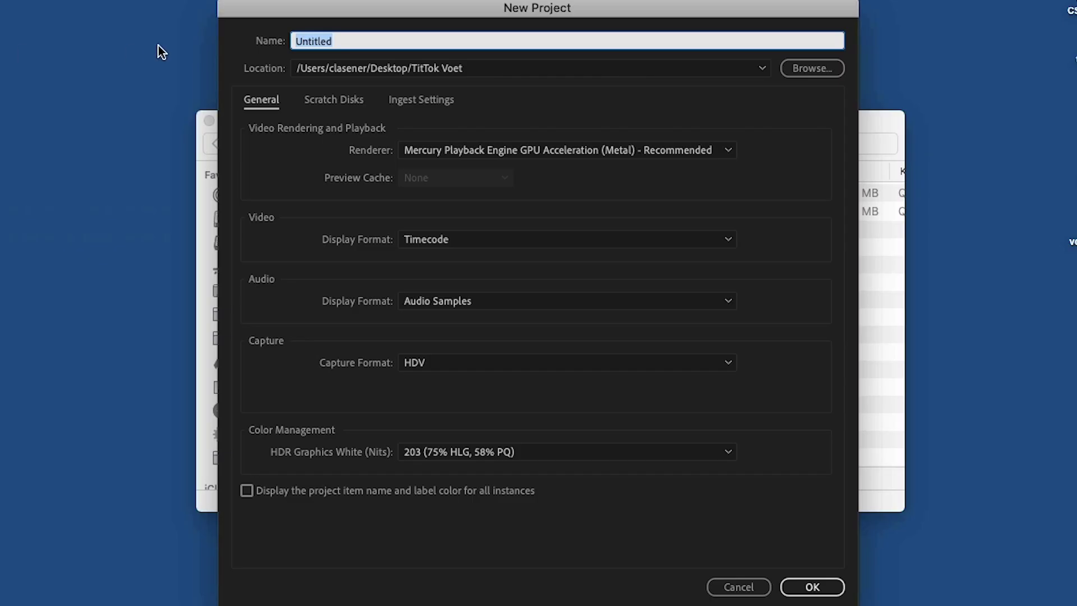
pyautogui.write('TikTok')
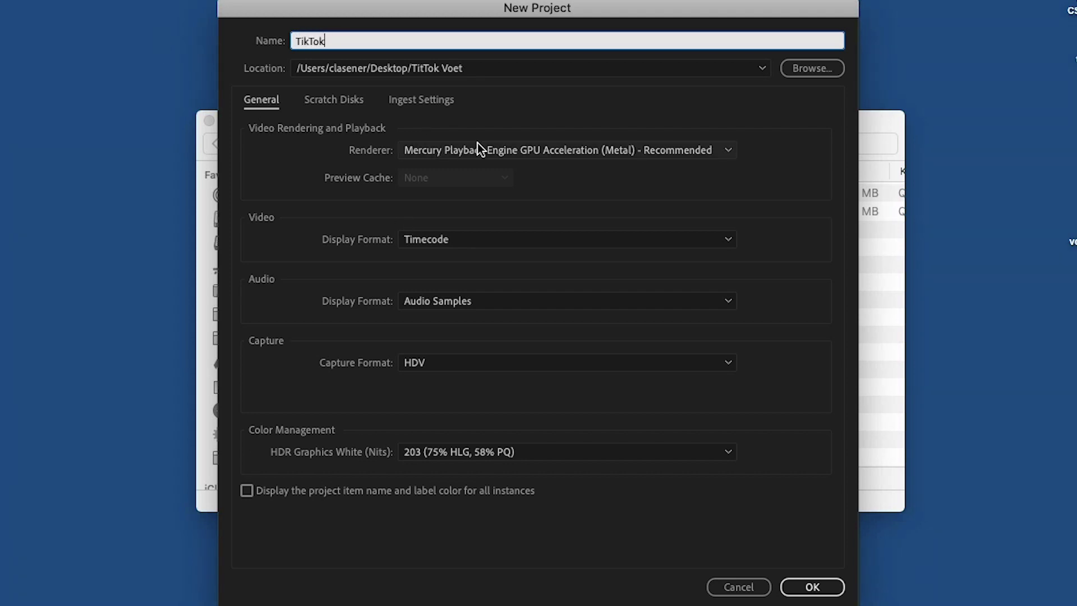
pyautogui.click(830, 72)
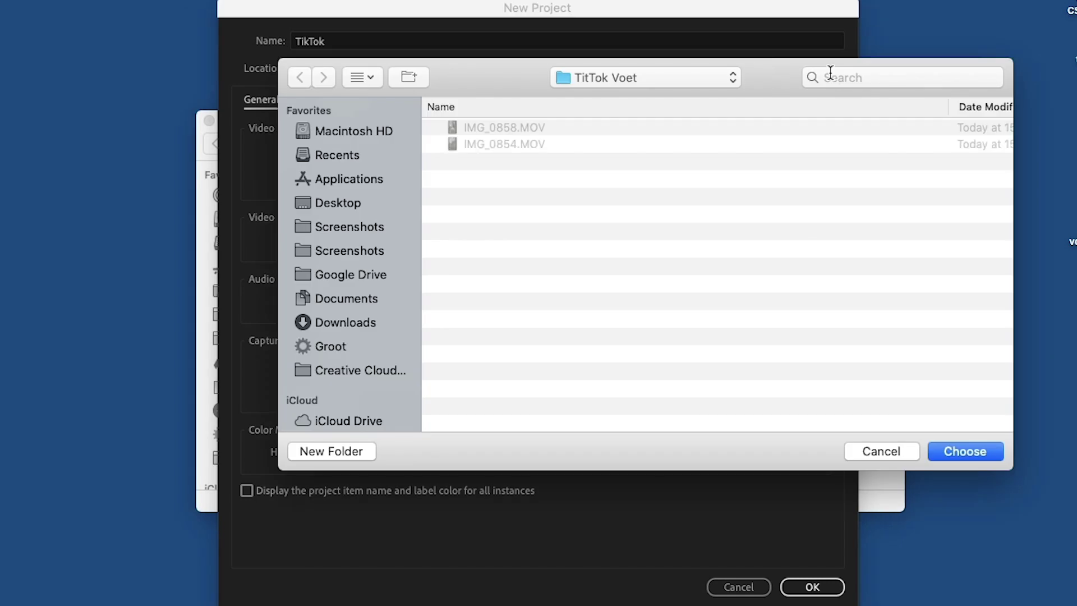
pyautogui.click(971, 455)
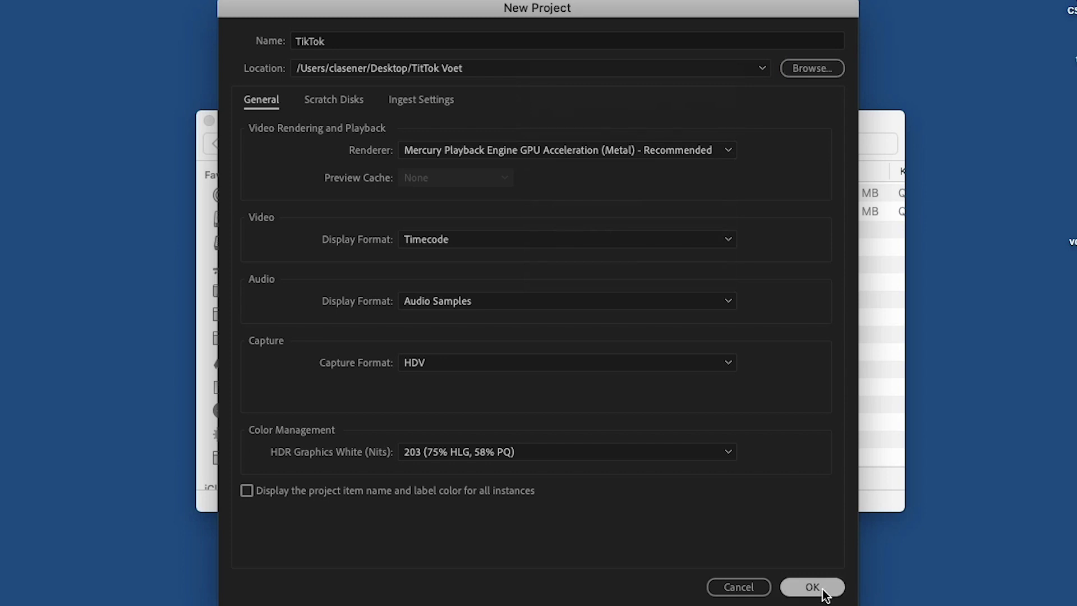
# Create the TikTok project and import IMG_0858.MOV and IMG_0854.MOV into its bin.
pyautogui.click(813, 587)
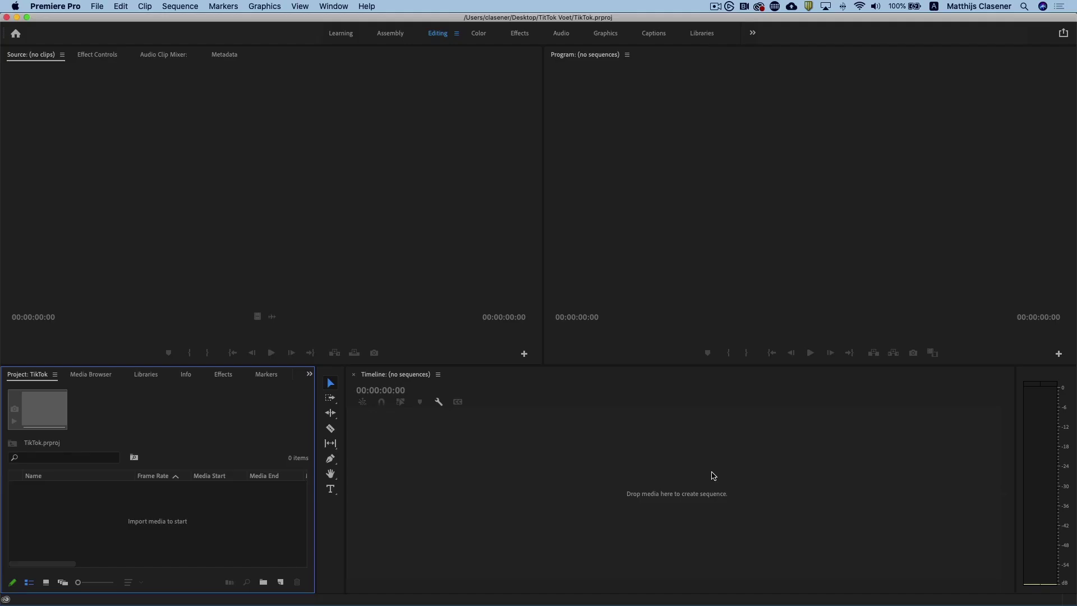
pyautogui.click(93, 8)
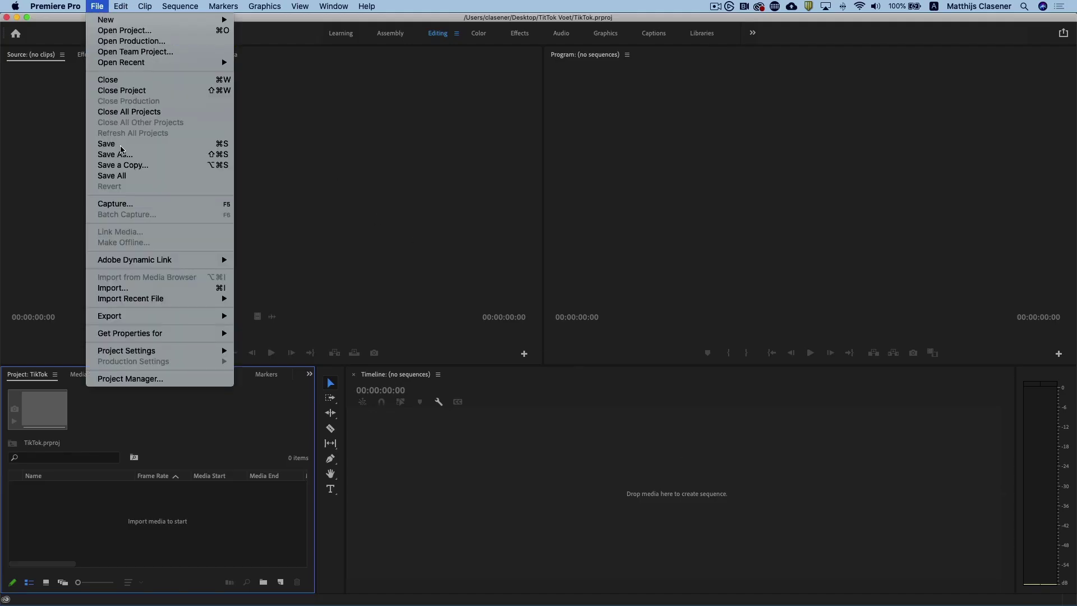
pyautogui.click(165, 291)
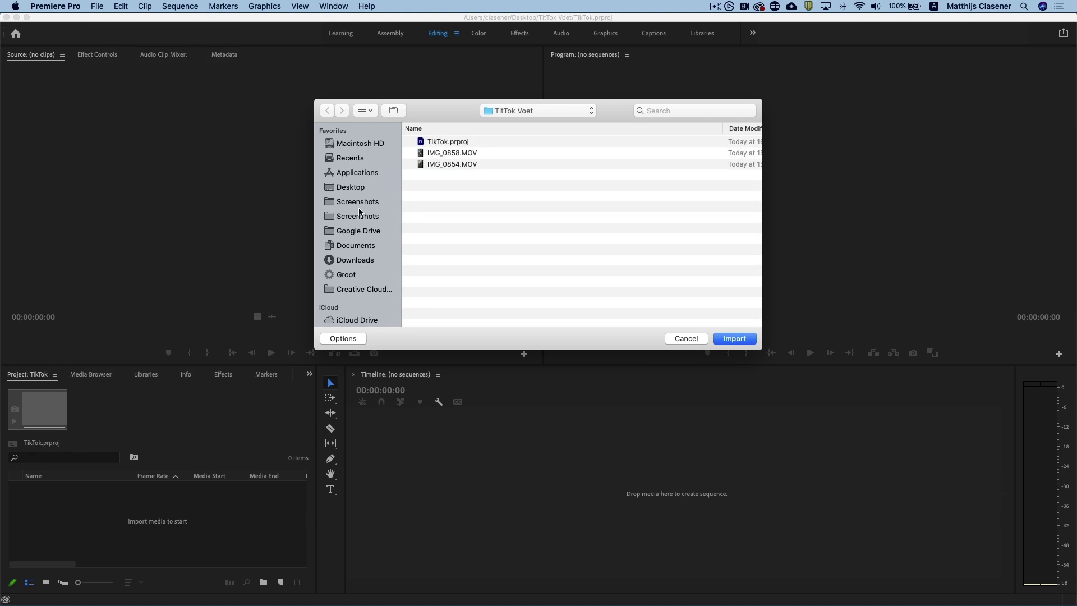
pyautogui.click(441, 156)
pyautogui.keyDown('shift'); pyautogui.click(451, 166); pyautogui.keyUp('shift')
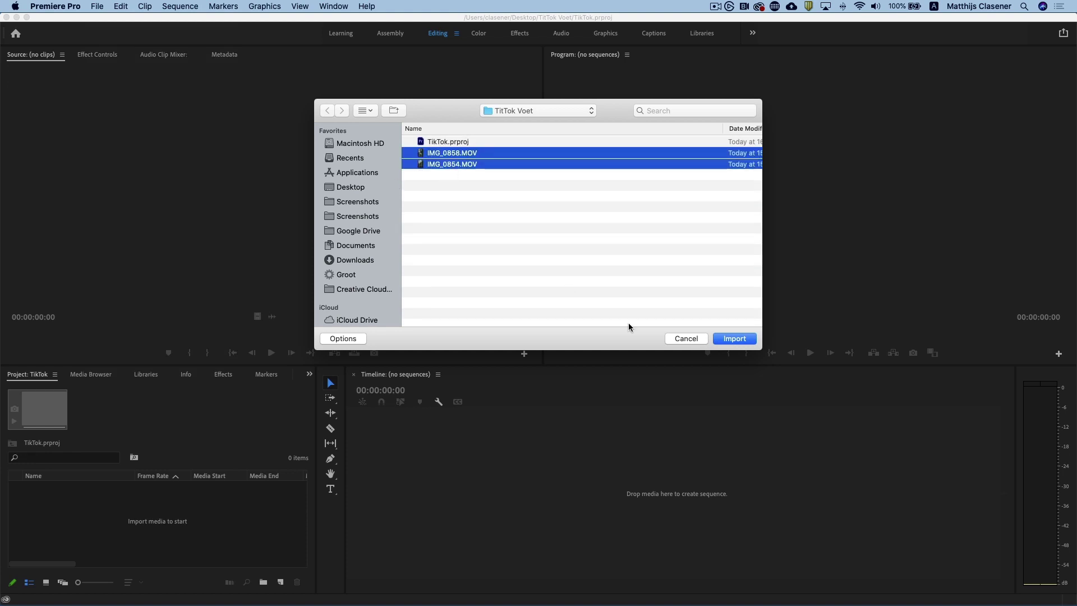
pyautogui.click(725, 338)
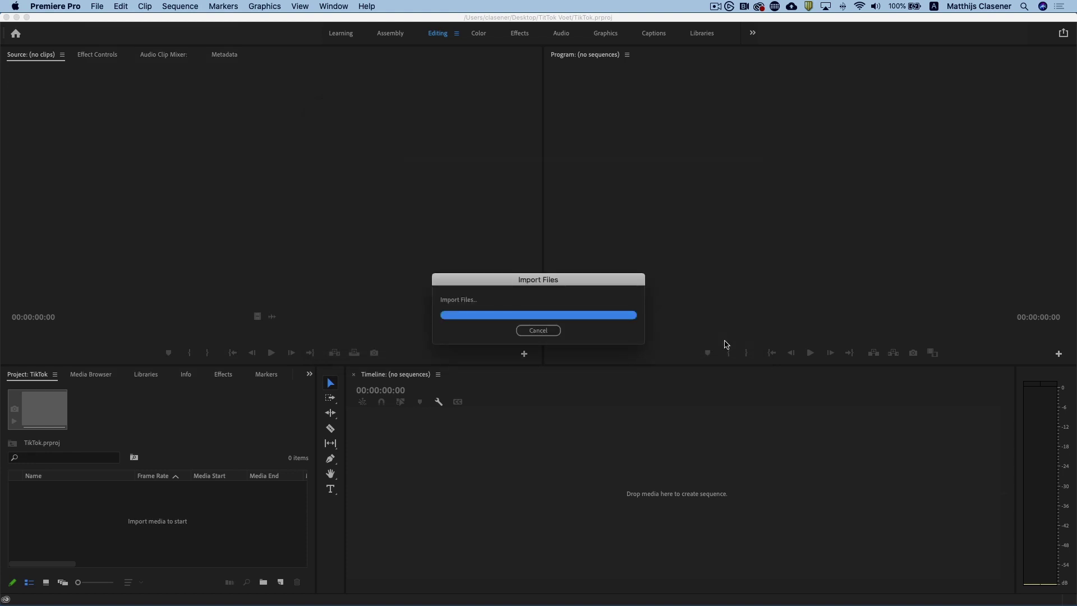
pyautogui.click(209, 529)
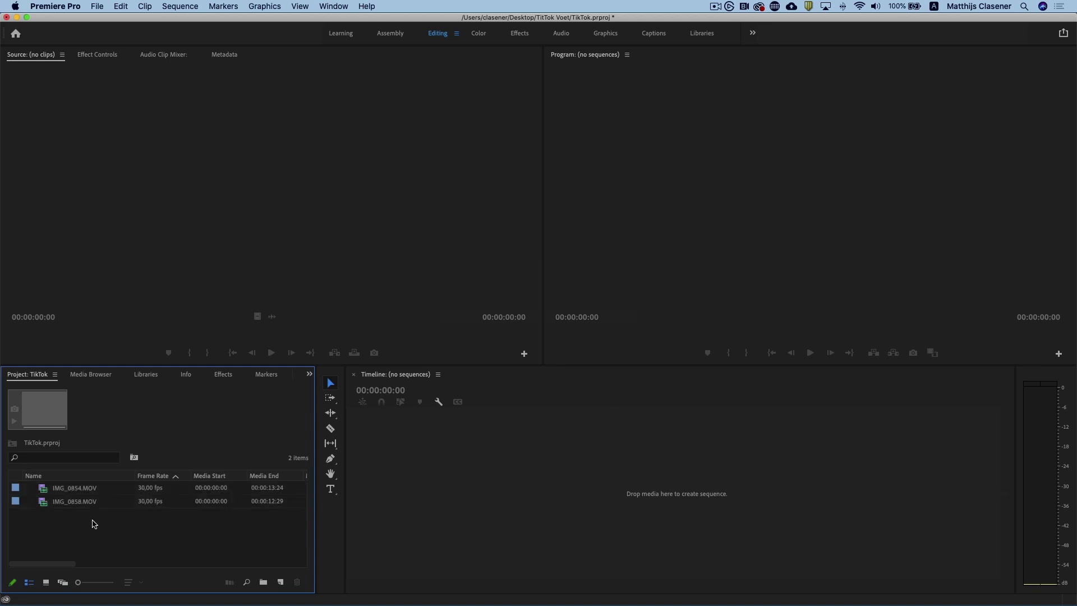
# Preview IMG_0858.MOV for the shoe shot and IMG_0854.MOV for the kneeling man.
pyautogui.doubleClick(43, 507)
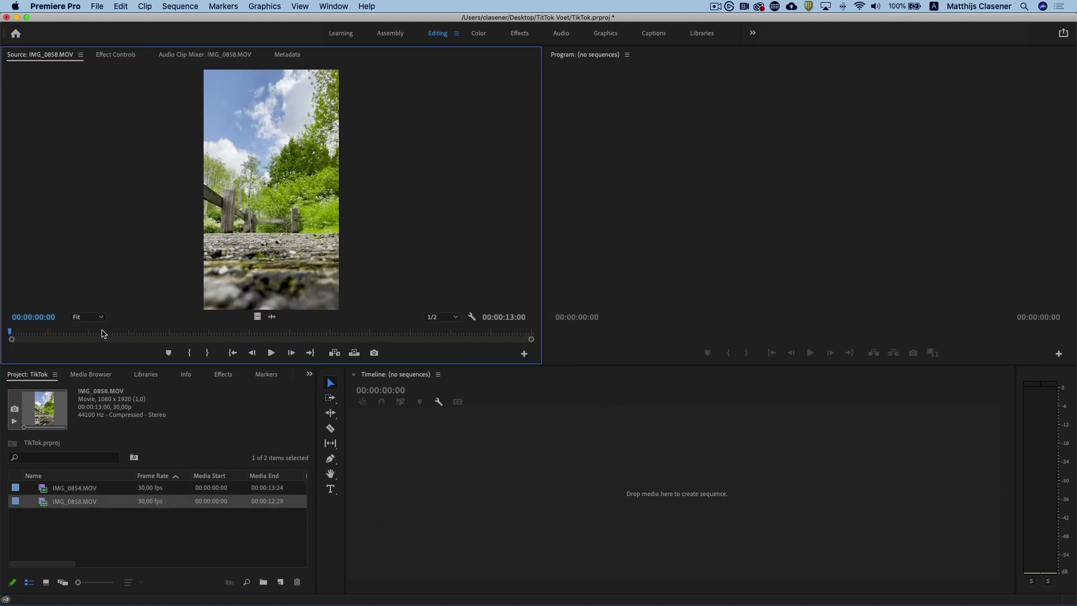
pyautogui.moveTo(103, 333); pyautogui.dragTo(303, 332)
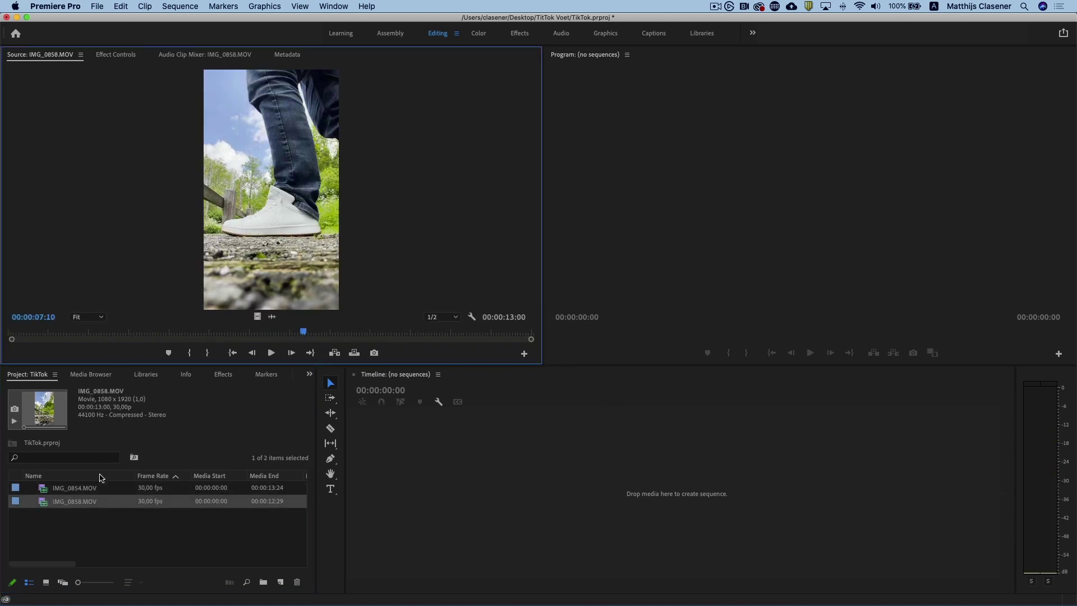
pyautogui.doubleClick(78, 490)
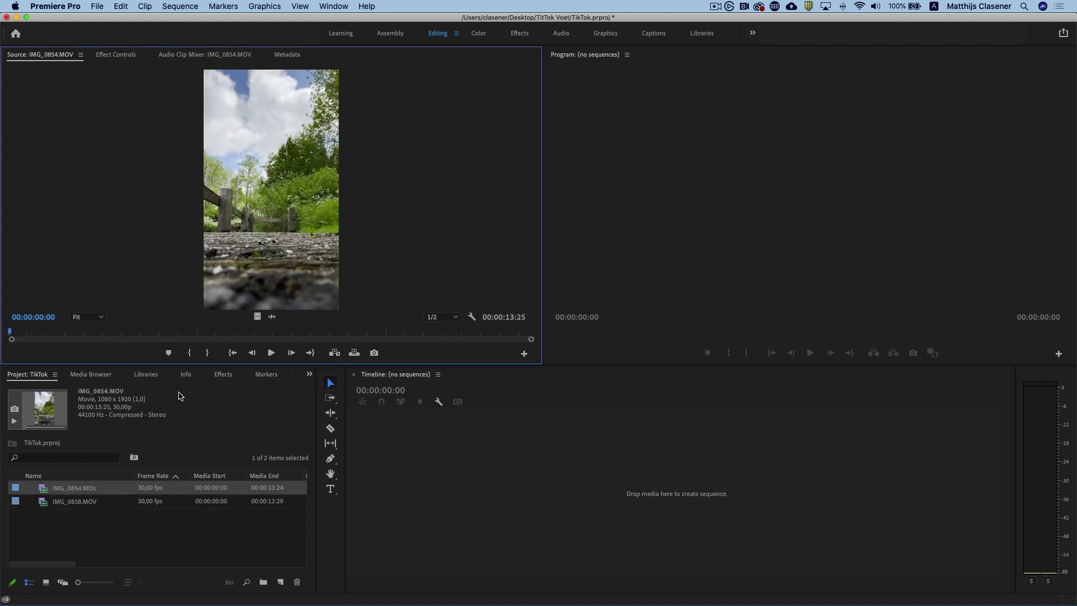
pyautogui.moveTo(177, 340); pyautogui.dragTo(380, 342)
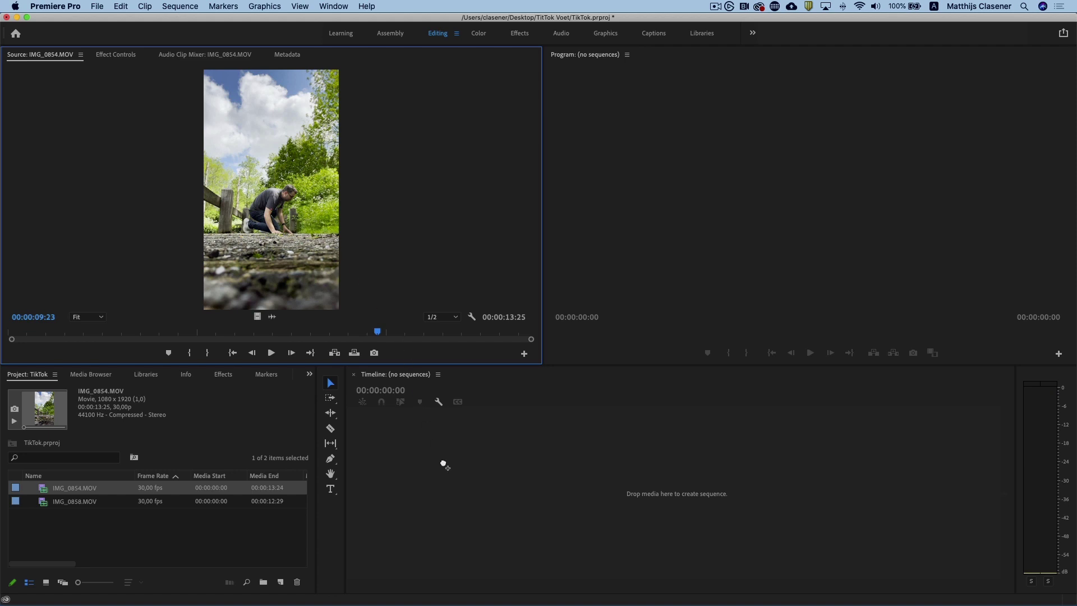
# Create a sequence from IMG_0854.MOV and trim its start to 00:00:10:18.
pyautogui.moveTo(443, 464); pyautogui.dragTo(445, 465)
pyautogui.moveTo(493, 410)
pyautogui.mouseDown()
pyautogui.moveTo(633, 418)
pyautogui.moveTo(536, 414)
pyautogui.mouseUp()
pyautogui.moveTo(479, 485)
pyautogui.mouseDown()
pyautogui.moveTo(535, 485)
pyautogui.moveTo(523, 487)
pyautogui.mouseUp()
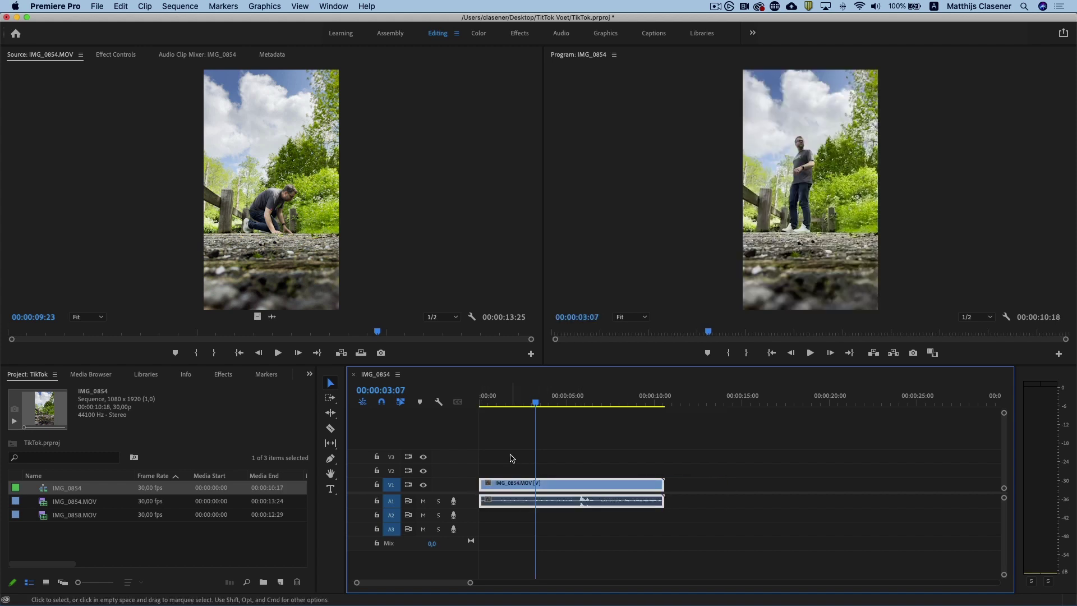
# Load IMG_0858.MOV in the Source monitor and set its In point at 00:00:03:23.
pyautogui.doubleClick(45, 515)
pyautogui.moveTo(140, 337); pyautogui.dragTo(160, 331)
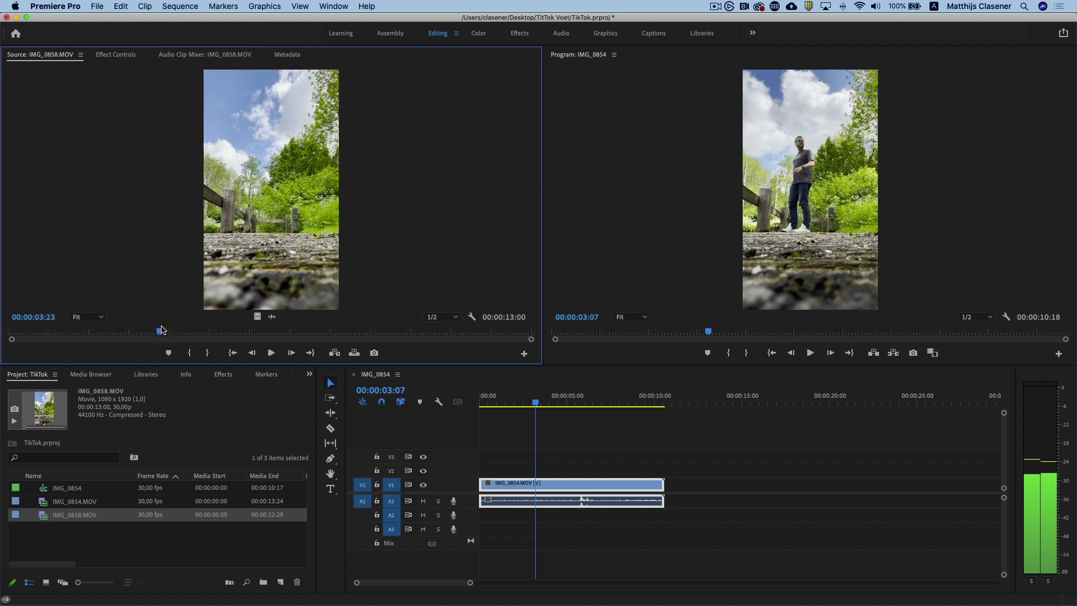
pyautogui.click(191, 353)
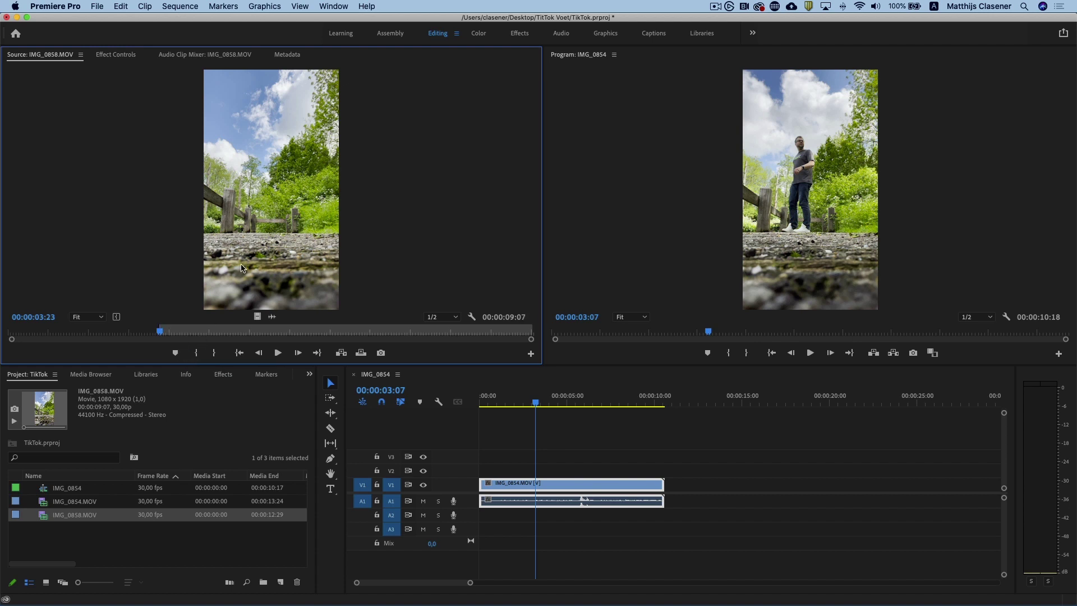
# Place the trimmed shoe clip on video track V2 and show its Effect Controls.
pyautogui.moveTo(327, 302); pyautogui.dragTo(544, 475)
pyautogui.moveTo(536, 403); pyautogui.dragTo(562, 405)
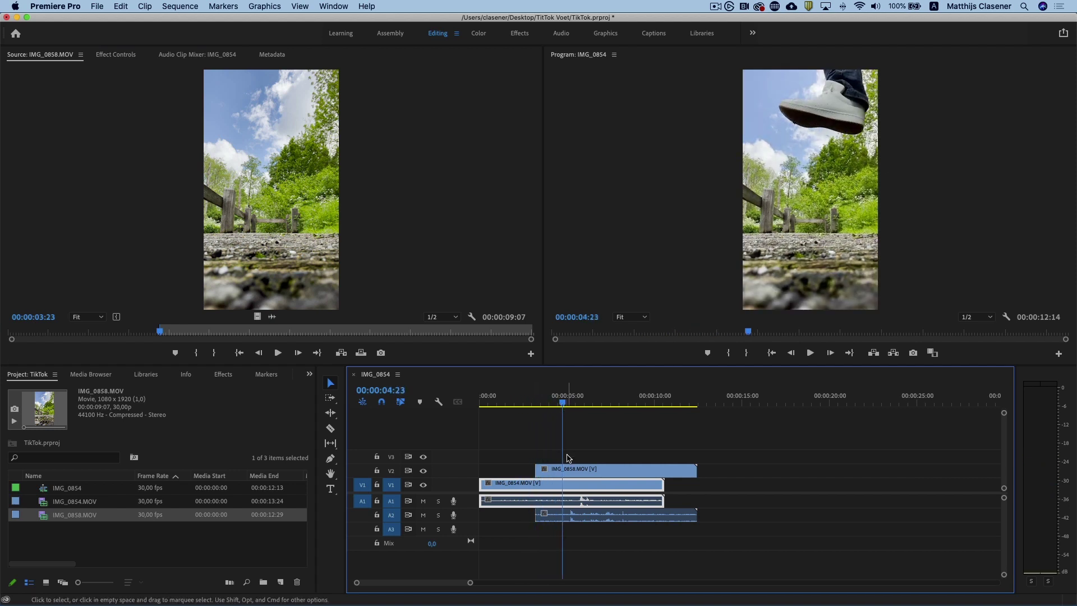
pyautogui.click(580, 472)
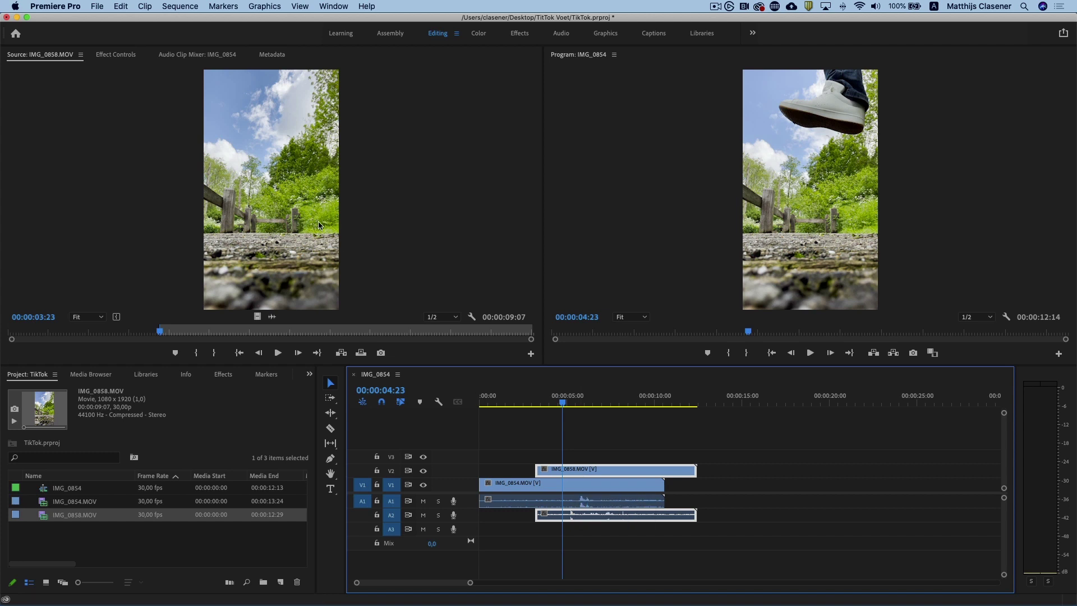
pyautogui.click(115, 55)
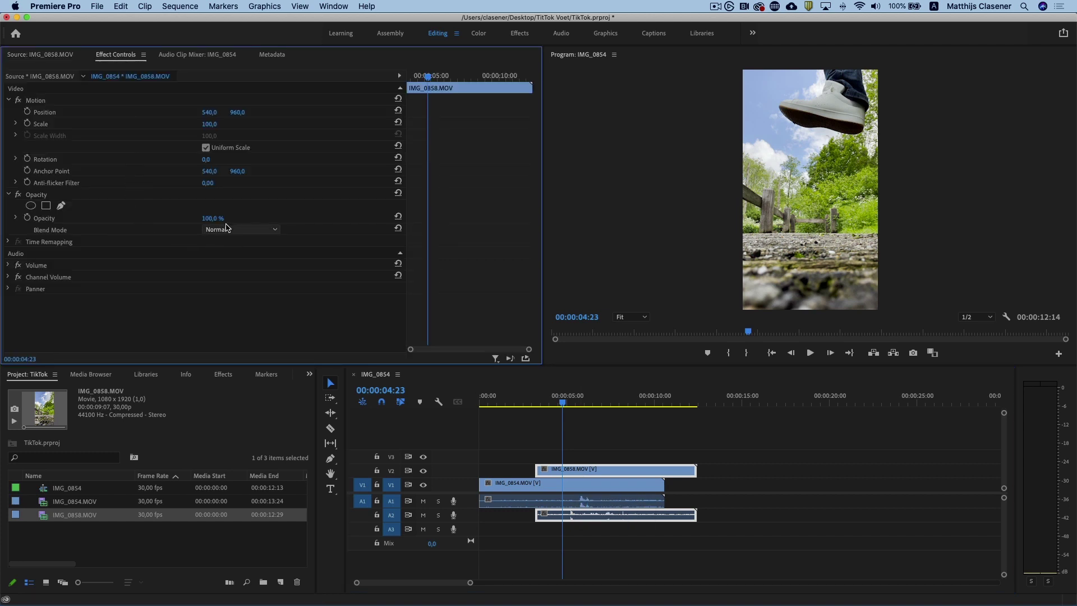
# Drop the shoe clip's opacity to 64% and slide it later to line up the stomp.
pyautogui.moveTo(212, 218); pyautogui.dragTo(192, 218)
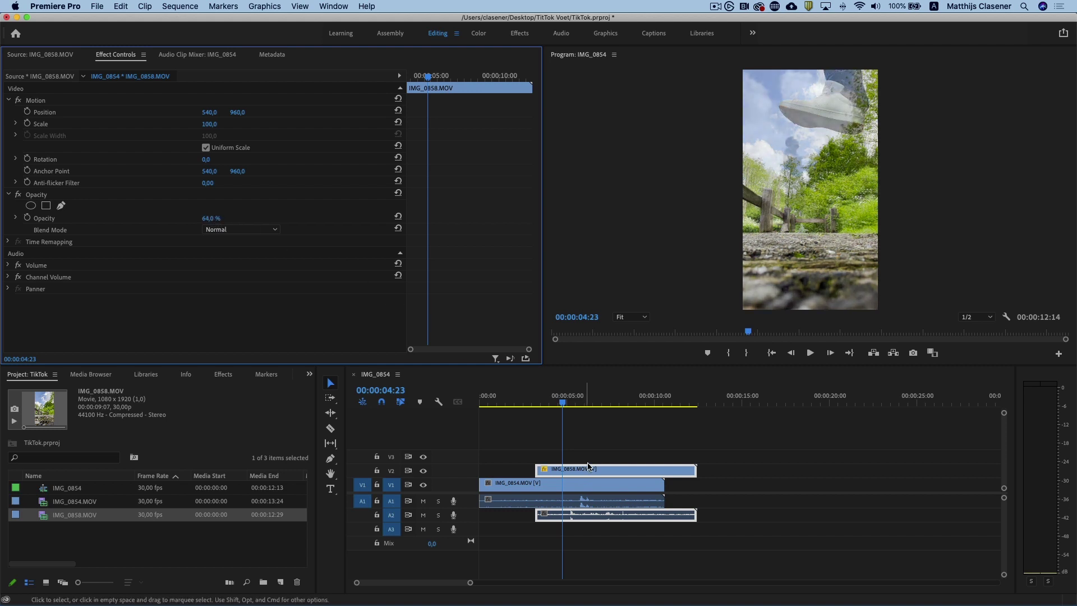
pyautogui.click(558, 403)
pyautogui.moveTo(558, 406); pyautogui.dragTo(548, 401)
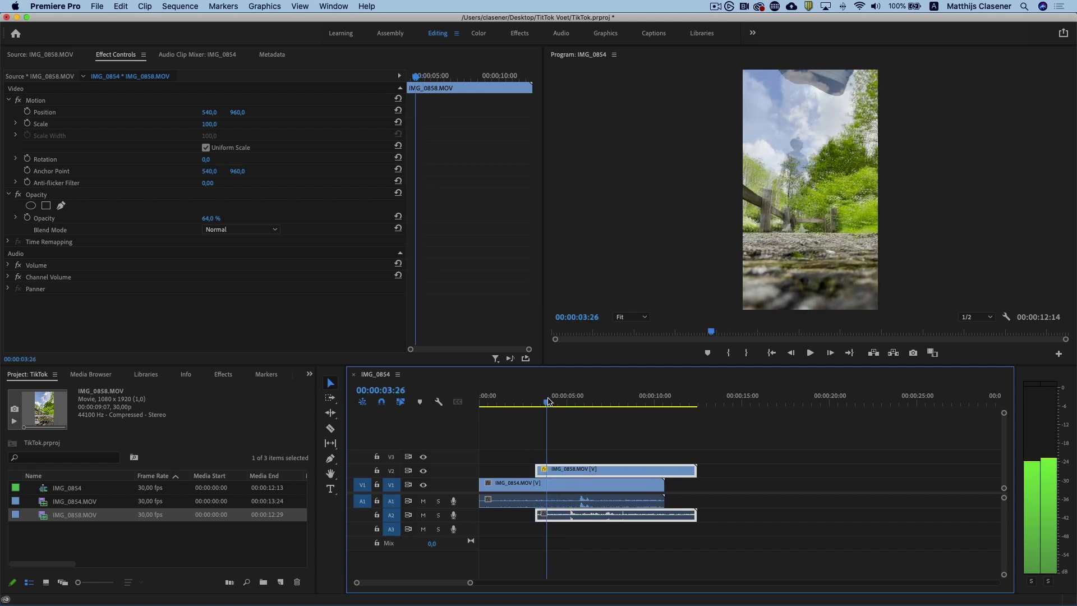
pyautogui.moveTo(601, 475); pyautogui.dragTo(613, 476)
pyautogui.click(553, 403)
pyautogui.moveTo(553, 404); pyautogui.dragTo(589, 405)
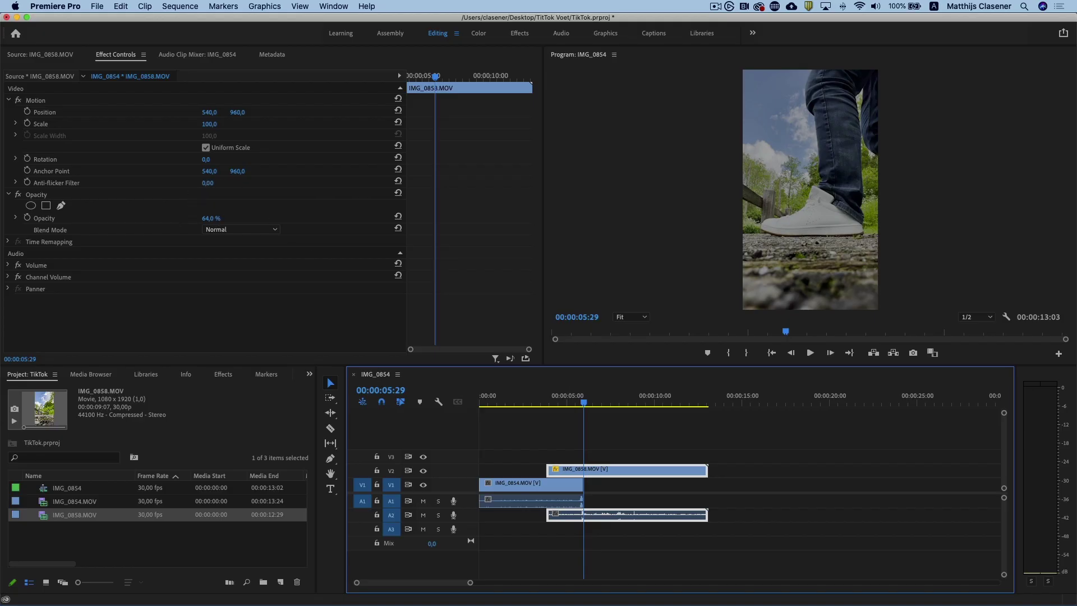
# Restore the shoe clip to 100% opacity and review the stomp around 00:00:05:10.
pyautogui.click(398, 216)
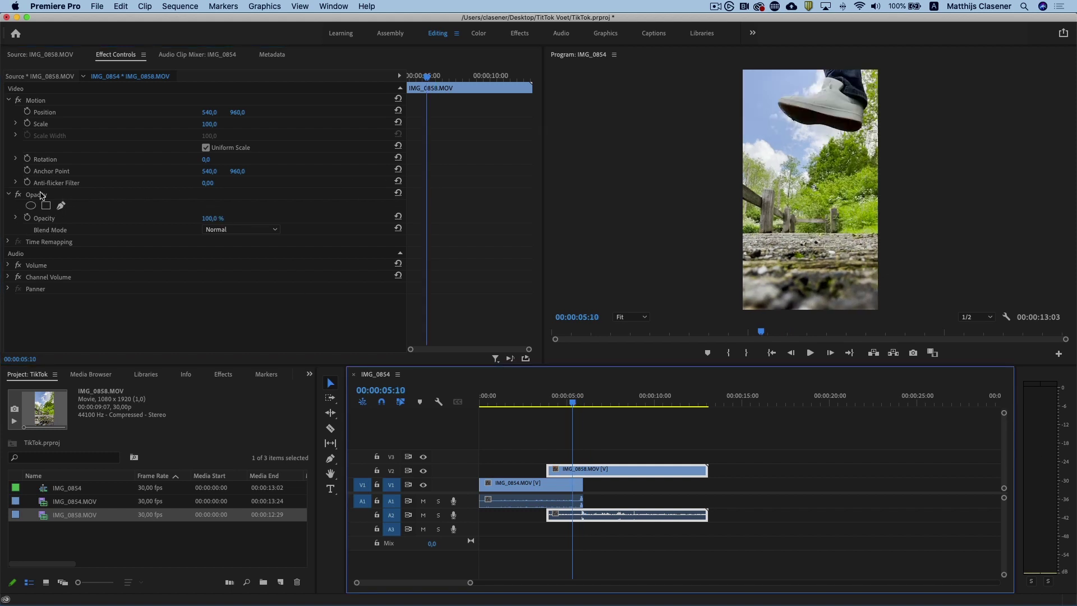
pyautogui.moveTo(572, 402); pyautogui.dragTo(572, 404)
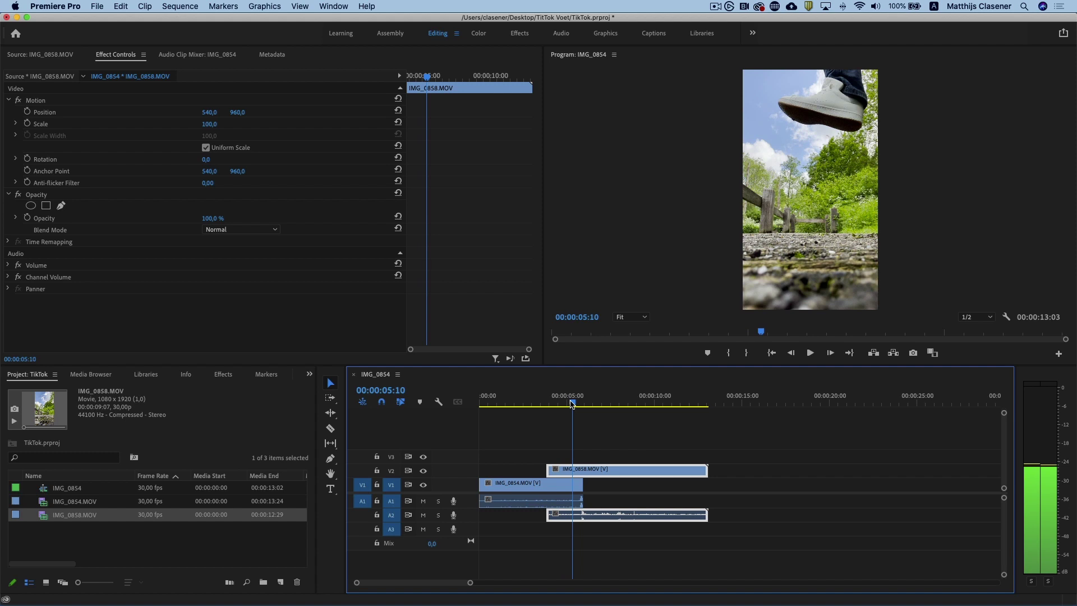
pyautogui.click(1069, 170)
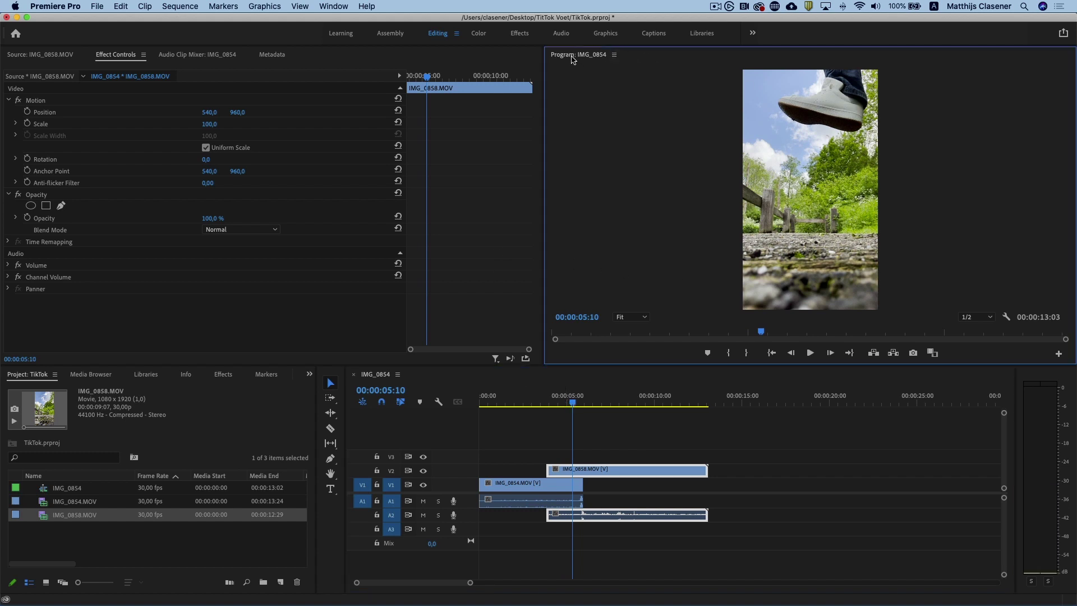
# Resize panels to enlarge Effect Controls and the Program monitor, narrowing Project and audio meters.
pyautogui.moveTo(1068, 202); pyautogui.dragTo(1069, 199)
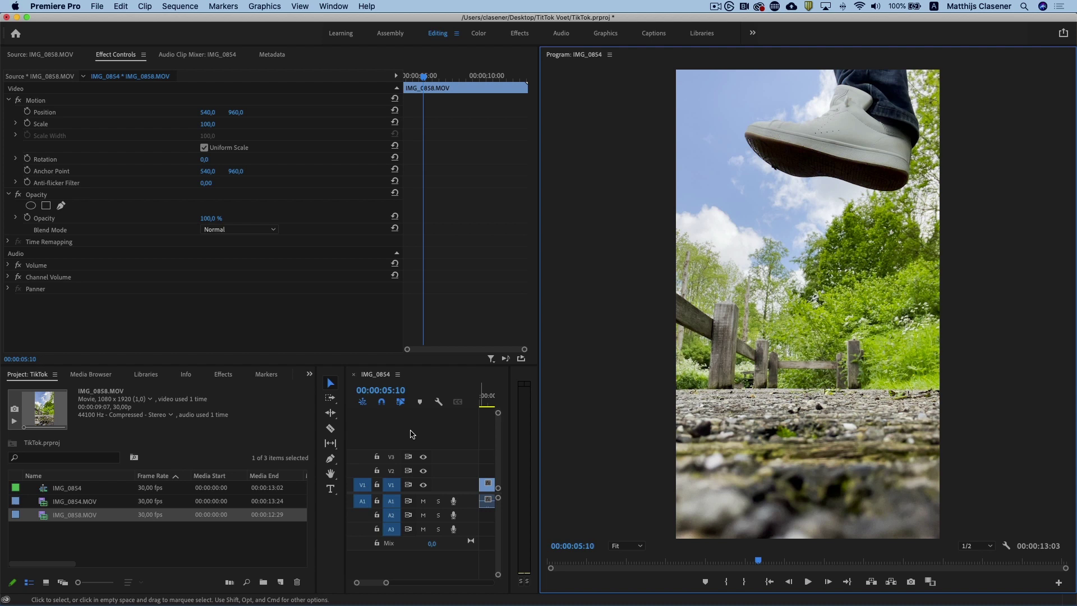
pyautogui.moveTo(317, 417)
pyautogui.mouseDown()
pyautogui.moveTo(289, 417)
pyautogui.moveTo(316, 414)
pyautogui.mouseUp()
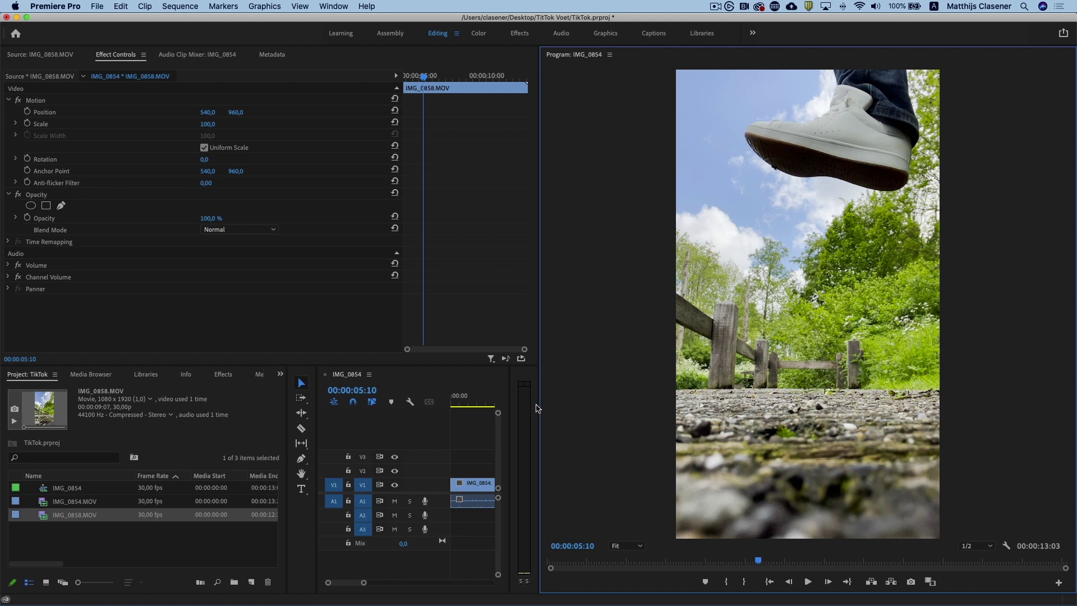
pyautogui.moveTo(537, 405); pyautogui.dragTo(629, 403)
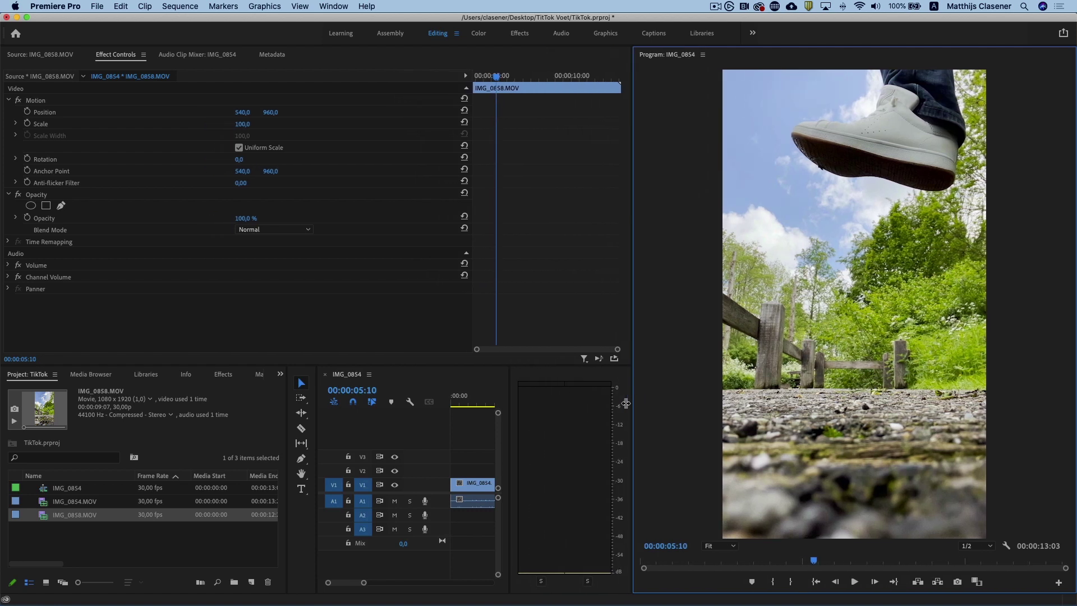
pyautogui.moveTo(510, 416); pyautogui.dragTo(604, 415)
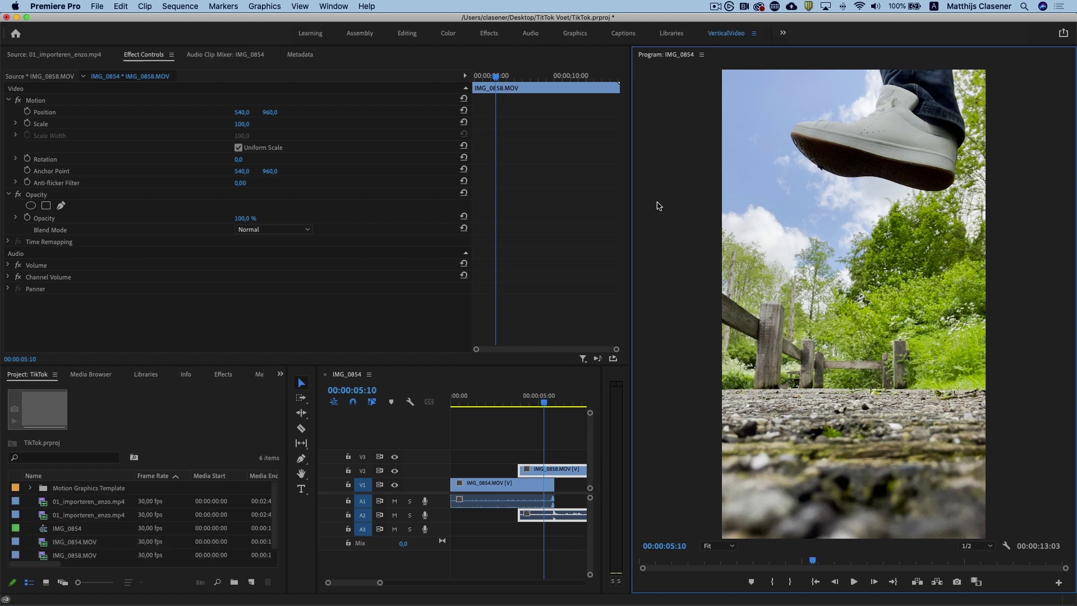
# Pick the Opacity free-draw bezier pen and move the playhead to 00:00:05:10.
pyautogui.click(61, 206)
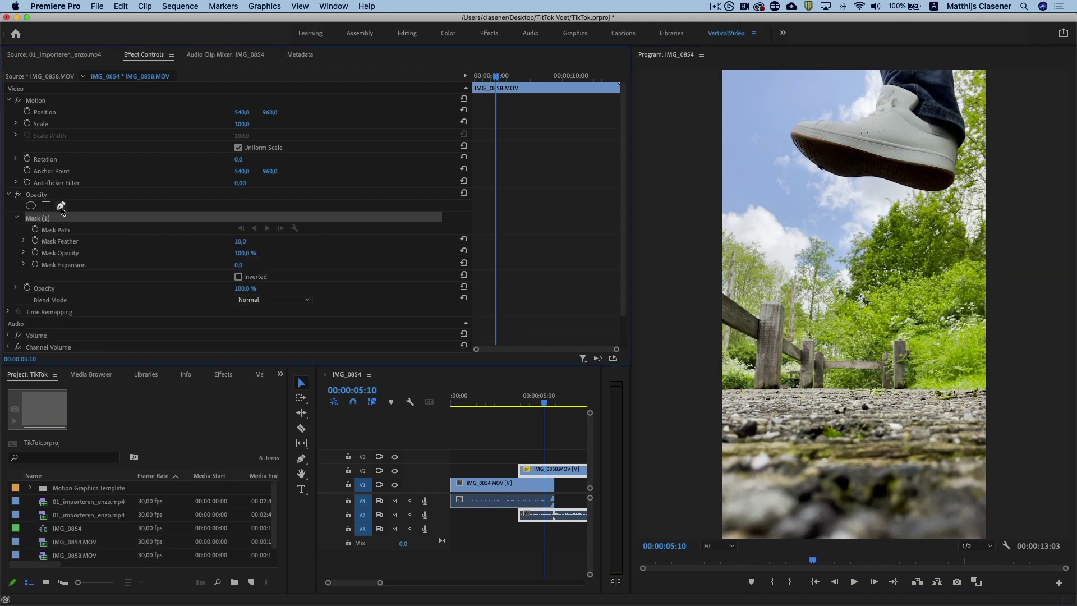
pyautogui.click(752, 583)
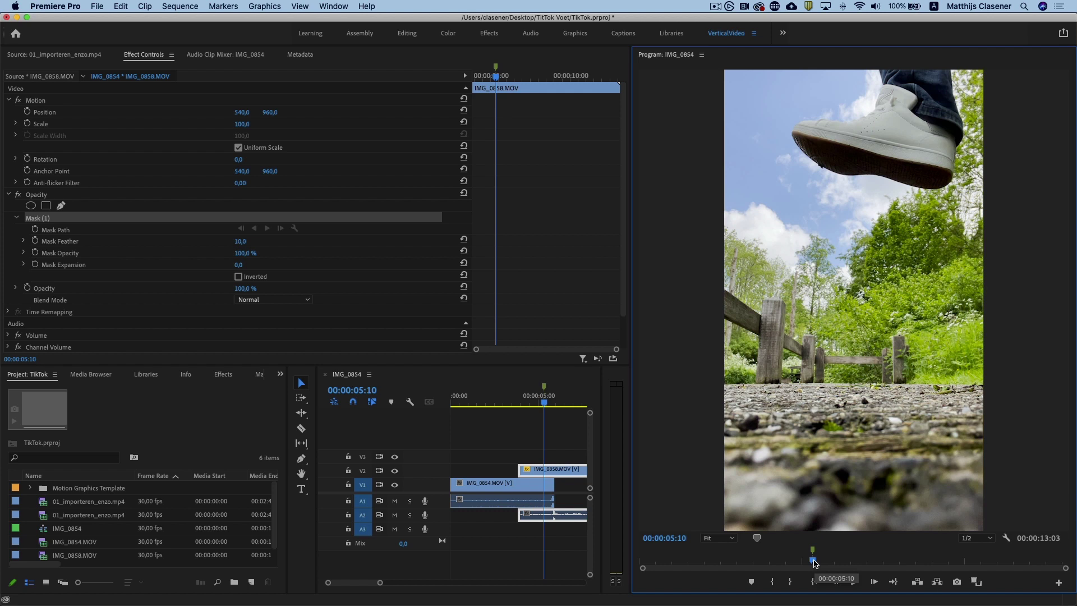
pyautogui.moveTo(815, 562); pyautogui.dragTo(807, 563)
pyautogui.click(676, 537)
pyautogui.write('5')
pyautogui.press('Return')
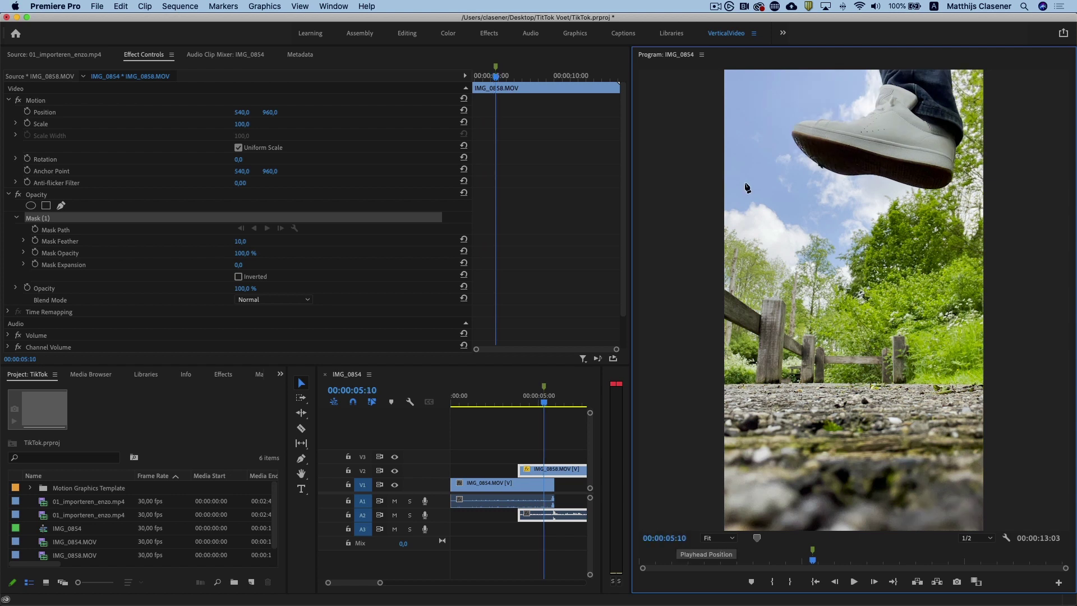
# Trace a closed mask along the shoe's sole, up its side and across the top edge.
pyautogui.click(791, 134)
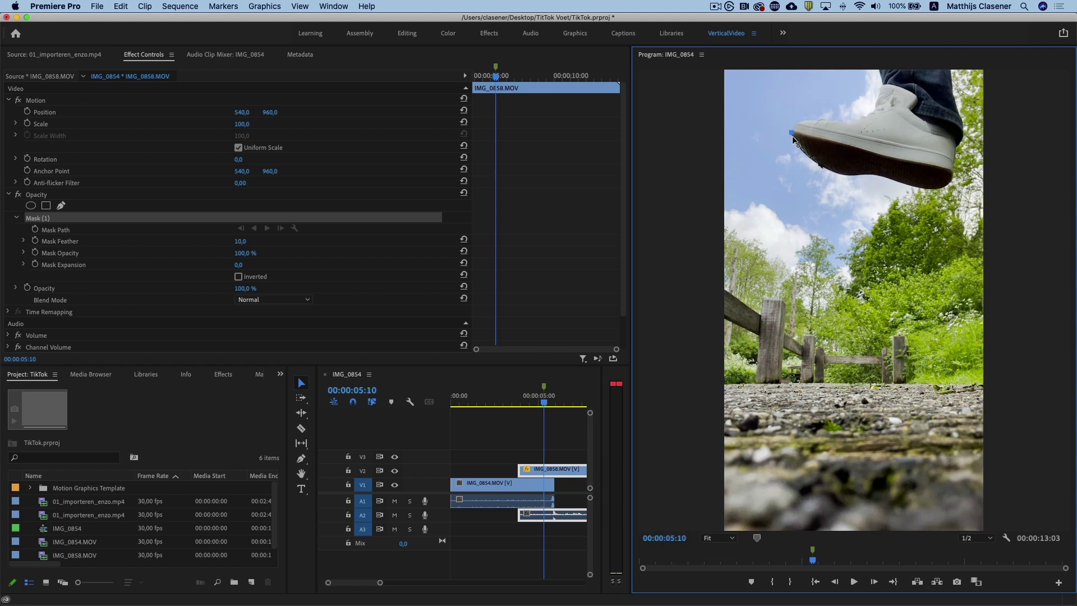
pyautogui.moveTo(819, 167); pyautogui.dragTo(834, 177)
pyautogui.click(855, 175)
pyautogui.moveTo(885, 179); pyautogui.dragTo(892, 182)
pyautogui.click(930, 190)
pyautogui.click(953, 179)
pyautogui.click(967, 127)
pyautogui.click(962, 99)
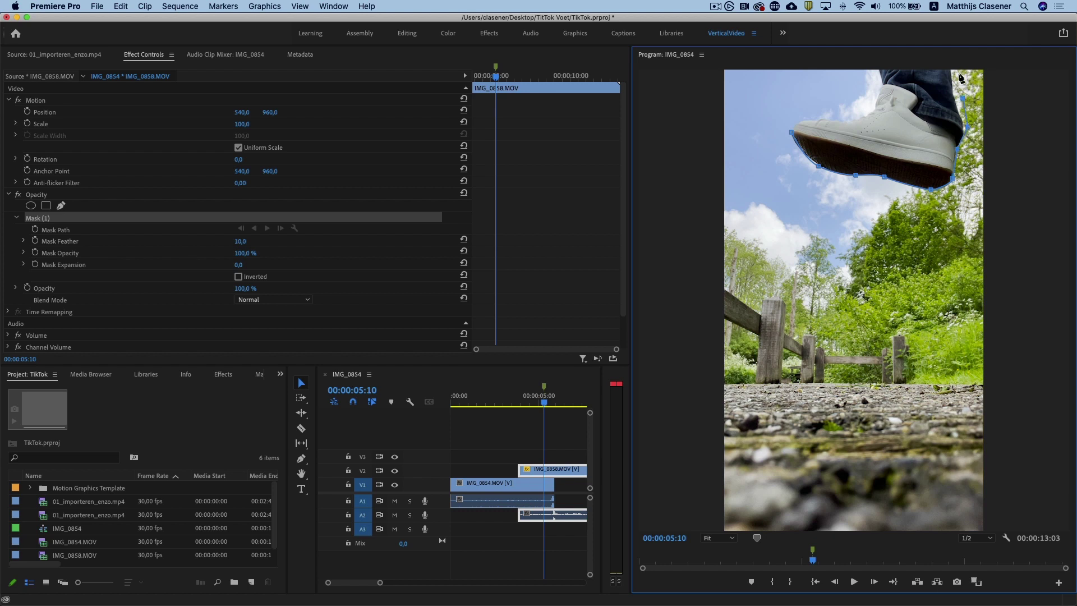
pyautogui.click(959, 71)
pyautogui.click(874, 71)
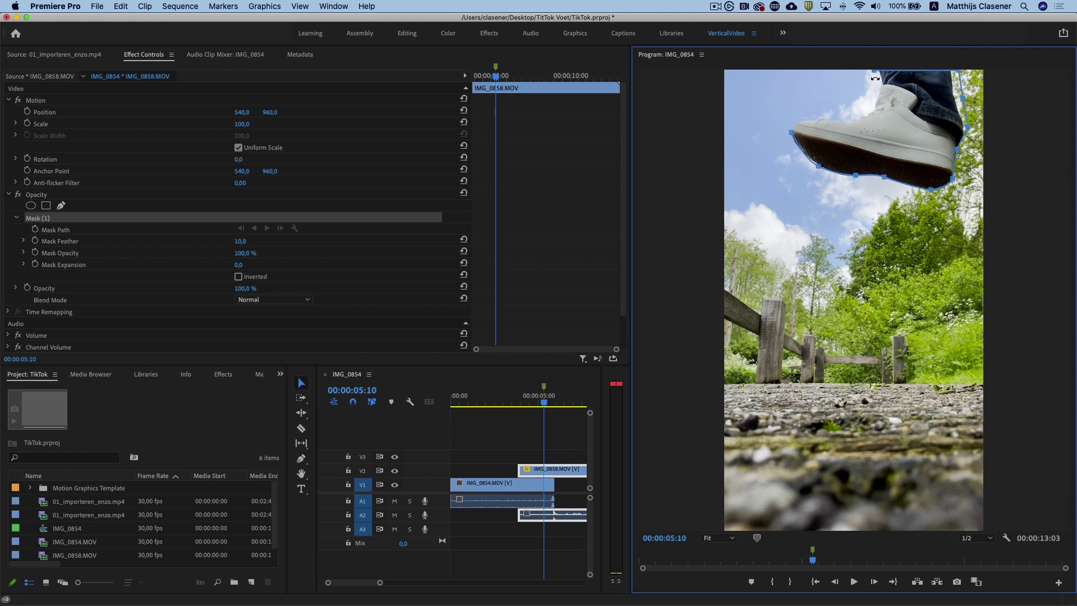
pyautogui.click(873, 111)
pyautogui.click(790, 131)
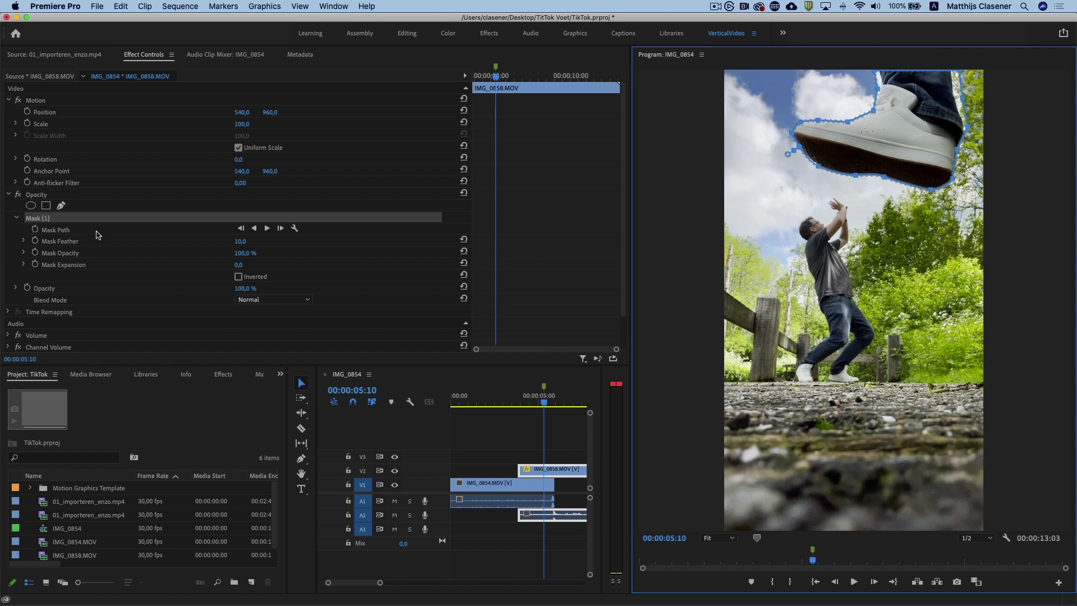
# Enable Mask Path keyframing and reposition the mask onto the shoe around 00:00:05:00.
pyautogui.click(35, 229)
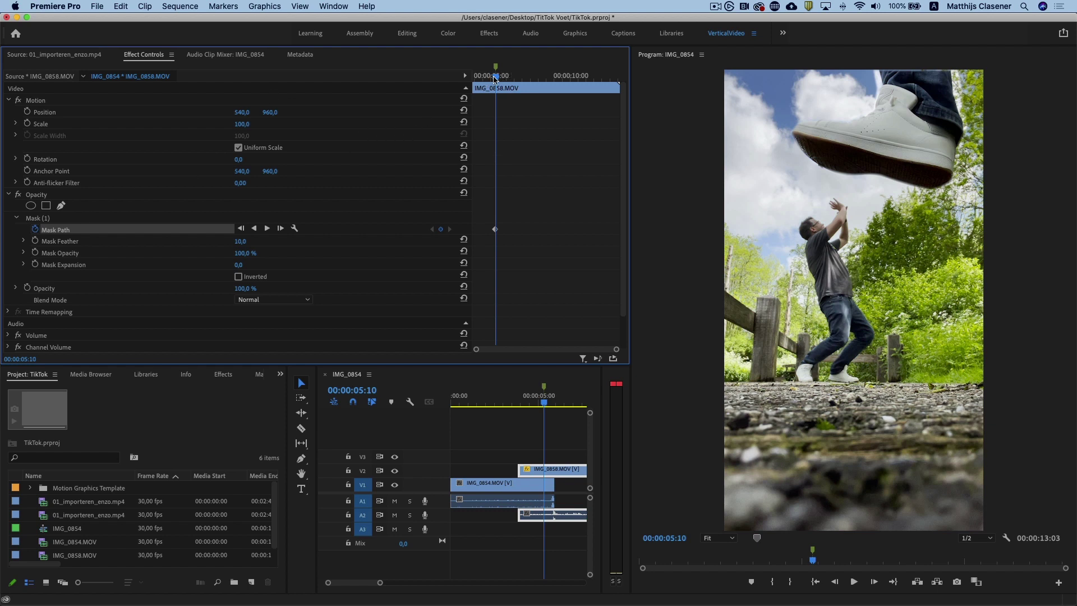
pyautogui.press('Left')
pyautogui.moveTo(495, 78); pyautogui.dragTo(491, 79)
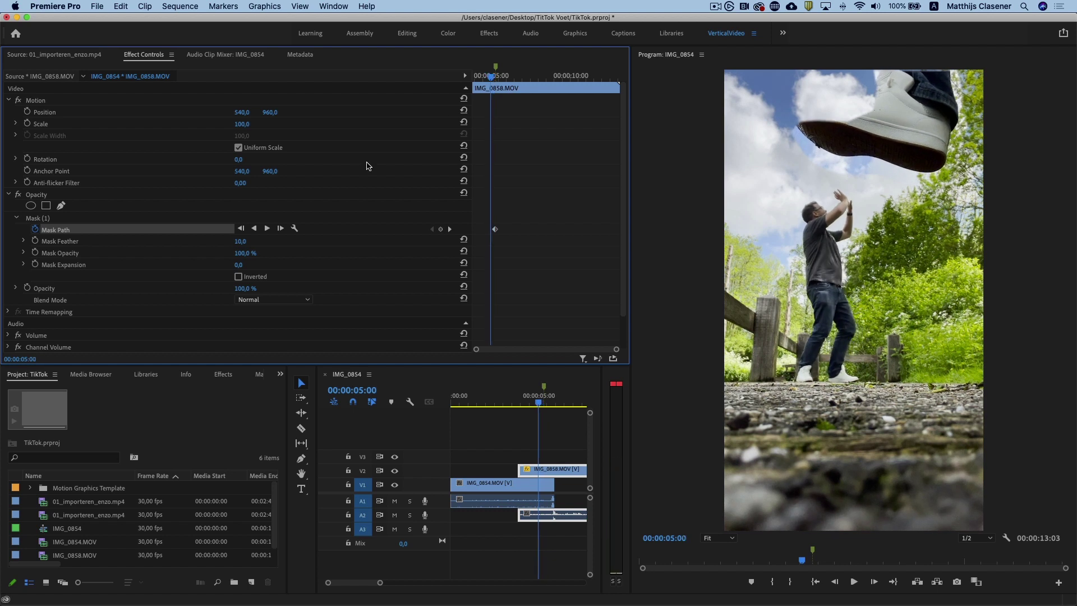
pyautogui.click(56, 219)
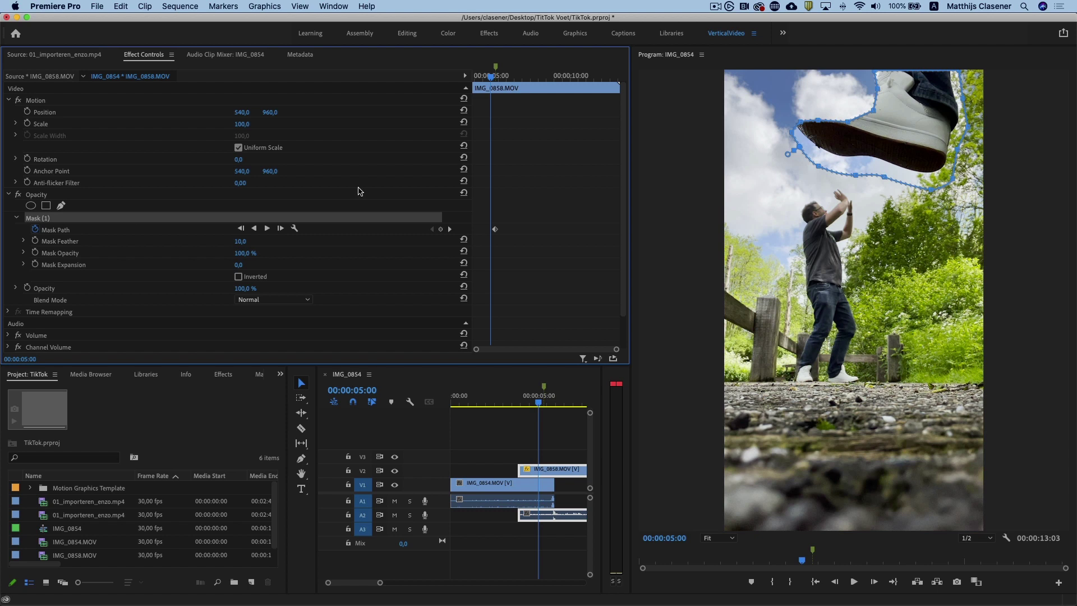
pyautogui.moveTo(886, 156); pyautogui.dragTo(884, 134)
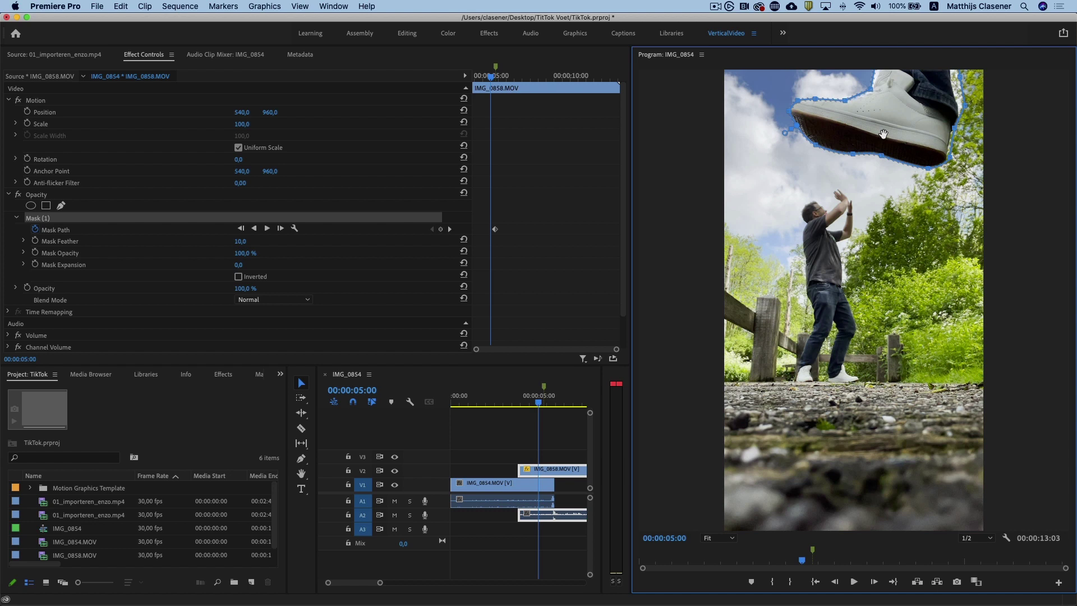
pyautogui.moveTo(884, 134); pyautogui.dragTo(883, 133)
# Refit the mask at 00:00:04:19, then play back from 00:00:04:00 to check tracking.
pyautogui.moveTo(490, 78); pyautogui.dragTo(484, 76)
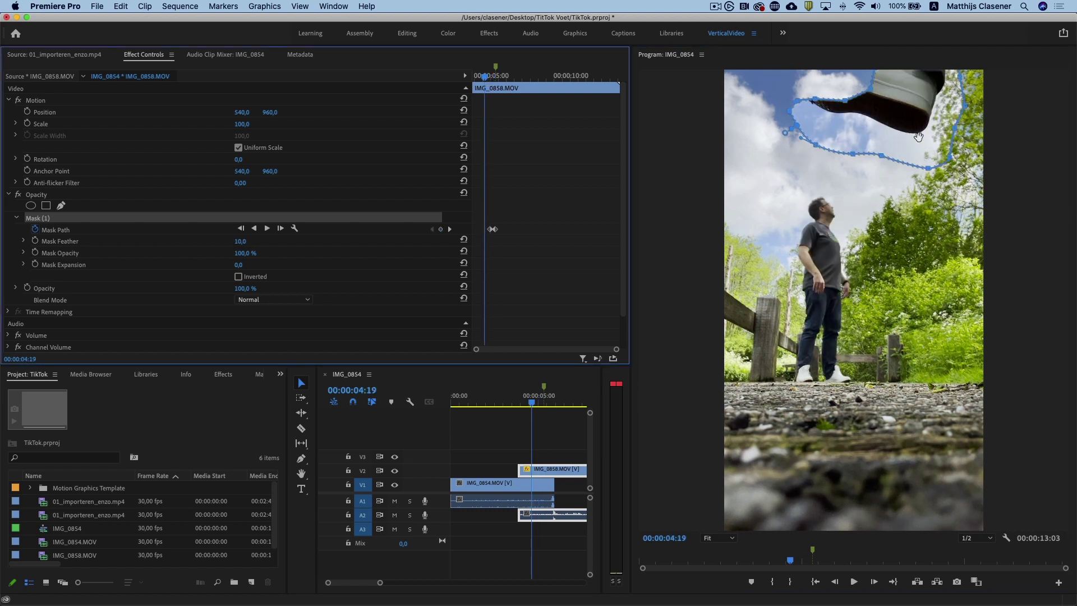
pyautogui.moveTo(803, 112); pyautogui.dragTo(805, 102)
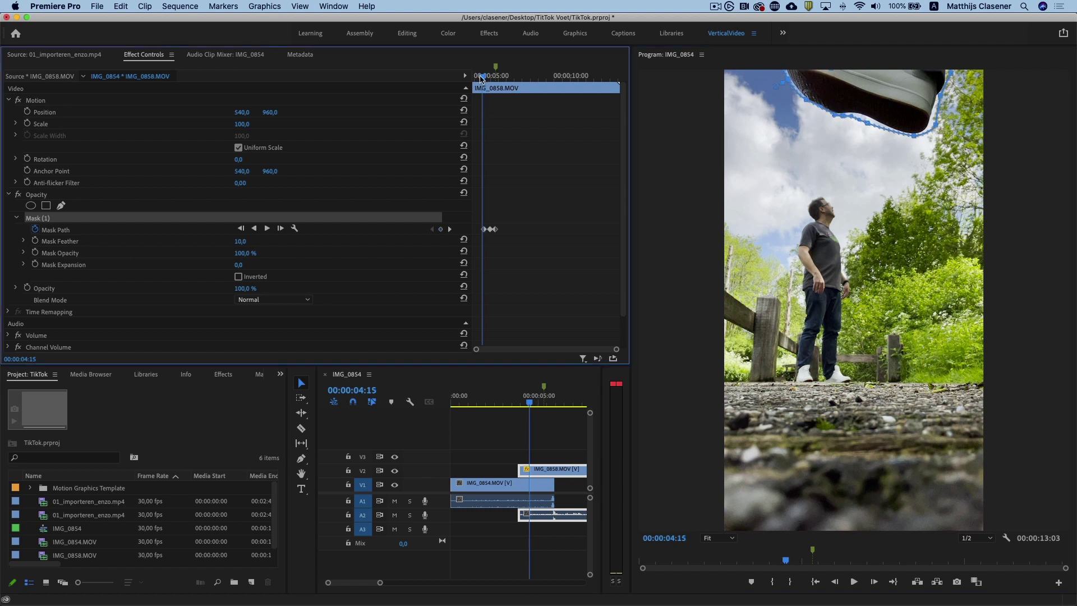
pyautogui.moveTo(484, 77); pyautogui.dragTo(478, 76)
pyautogui.press('Left')
pyautogui.press('Left')
pyautogui.press('Left')
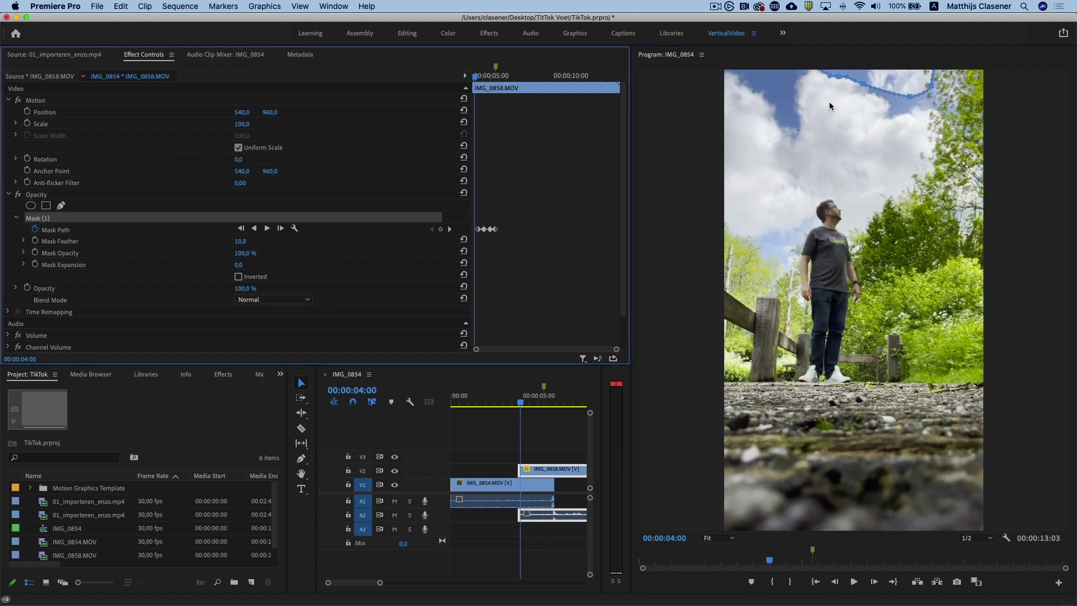
pyautogui.press('space')
pyautogui.click(534, 77)
pyautogui.moveTo(534, 78)
pyautogui.mouseDown()
pyautogui.moveTo(496, 78)
pyautogui.moveTo(505, 78)
pyautogui.mouseUp()
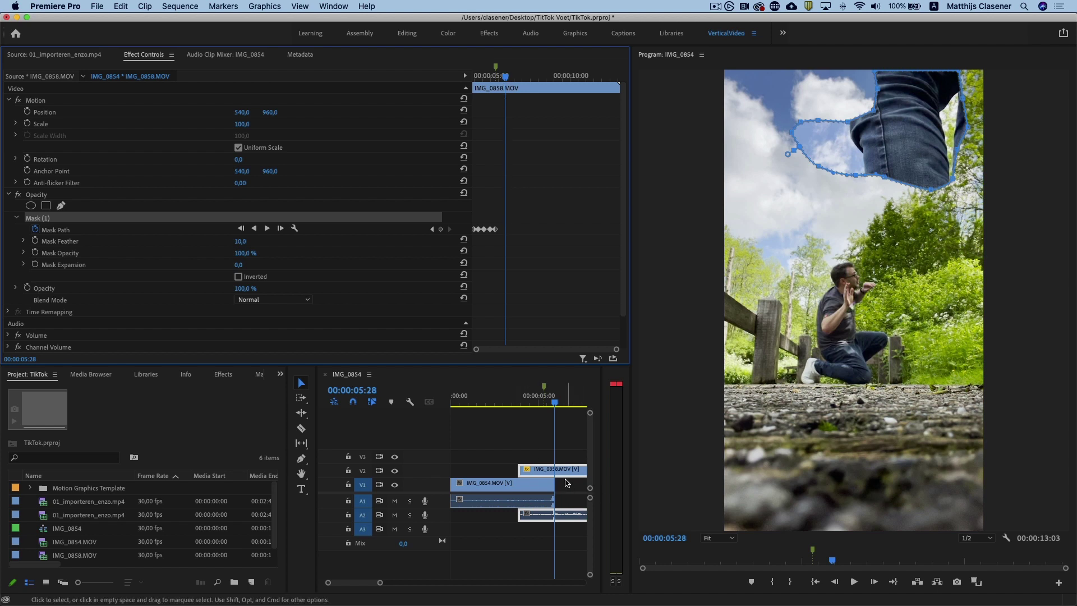
# Razor the shoe clip at 00:00:05:28 and delete Mask (1) from the part after the cut.
pyautogui.click(301, 428)
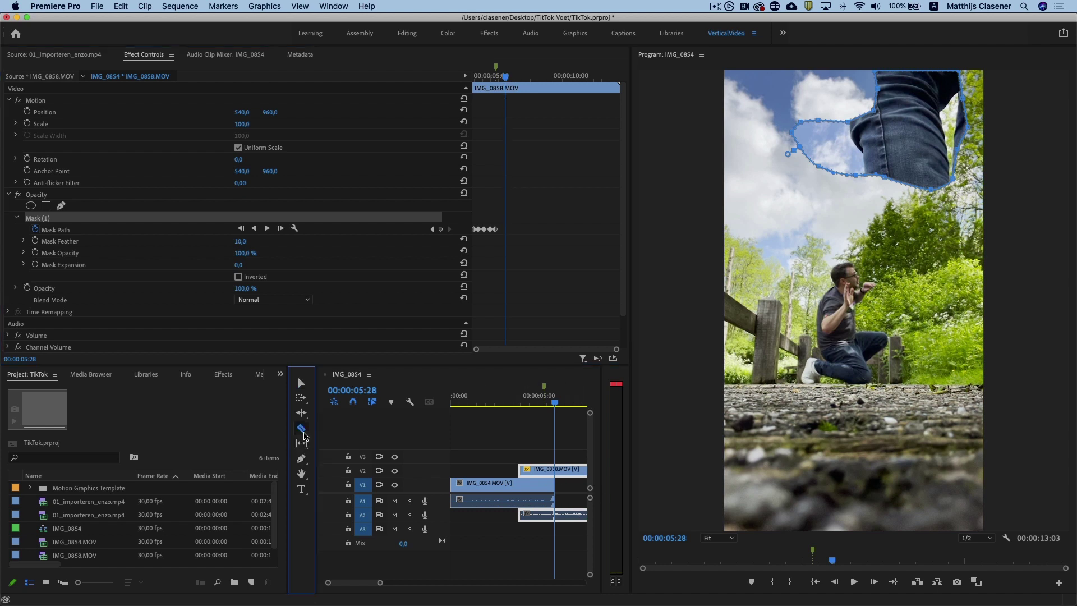
pyautogui.click(555, 469)
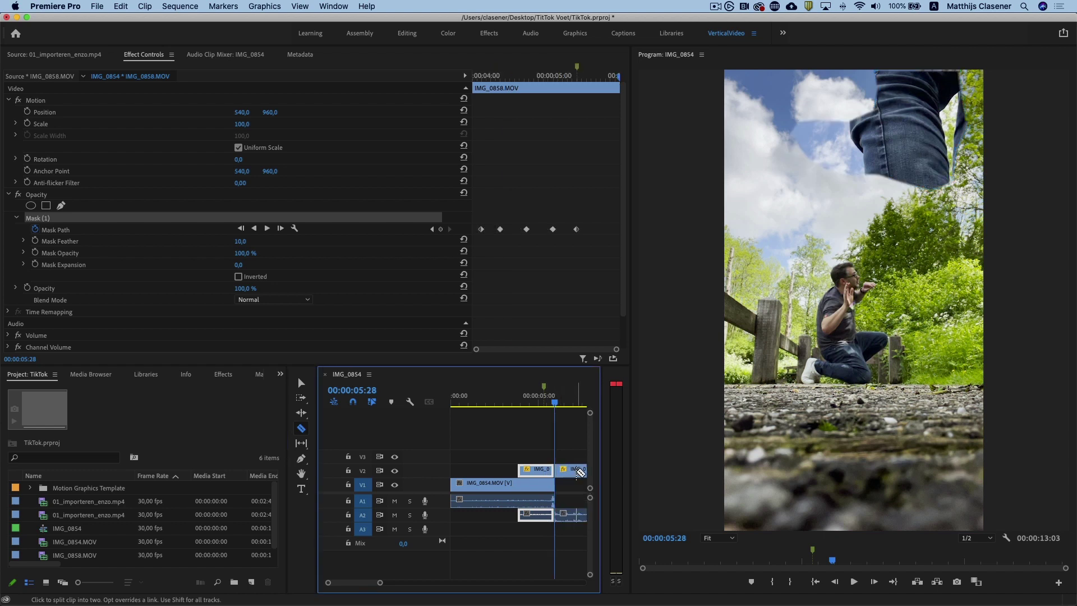
pyautogui.click(302, 382)
pyautogui.click(572, 470)
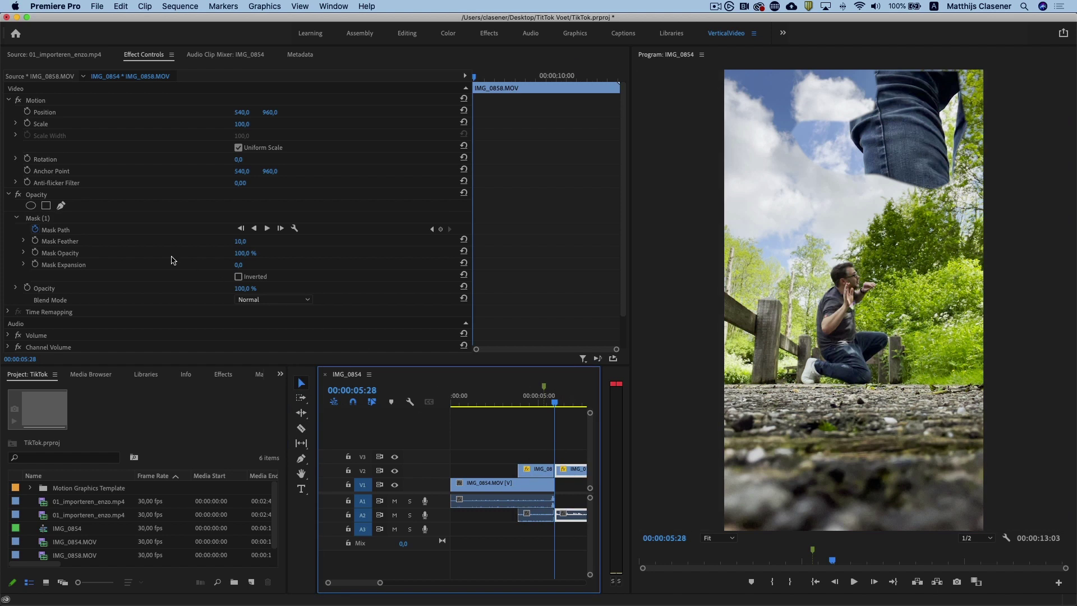
pyautogui.click(46, 222)
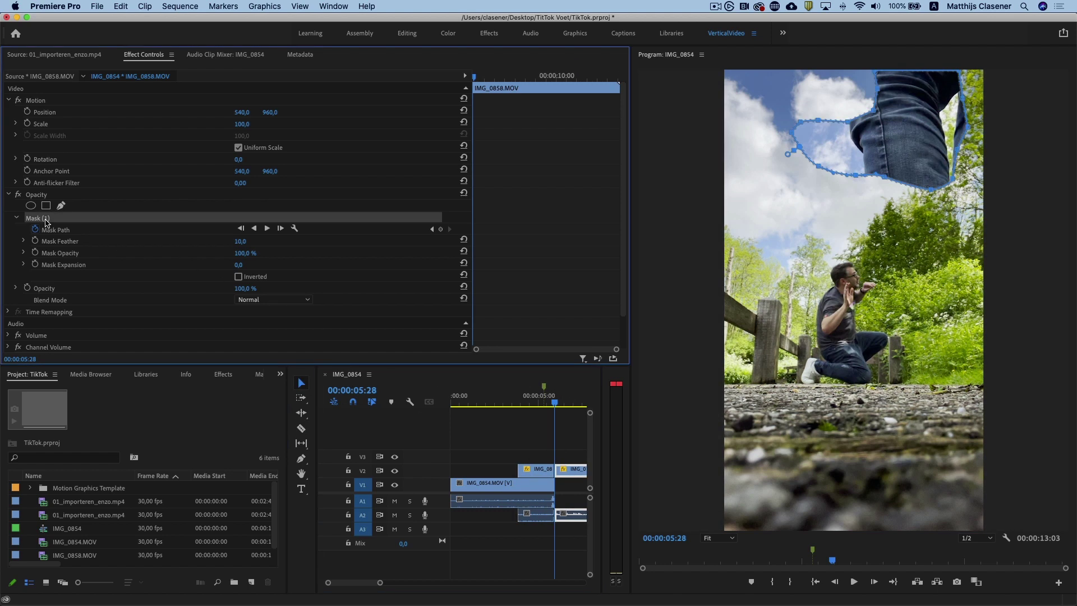
pyautogui.press('Delete')
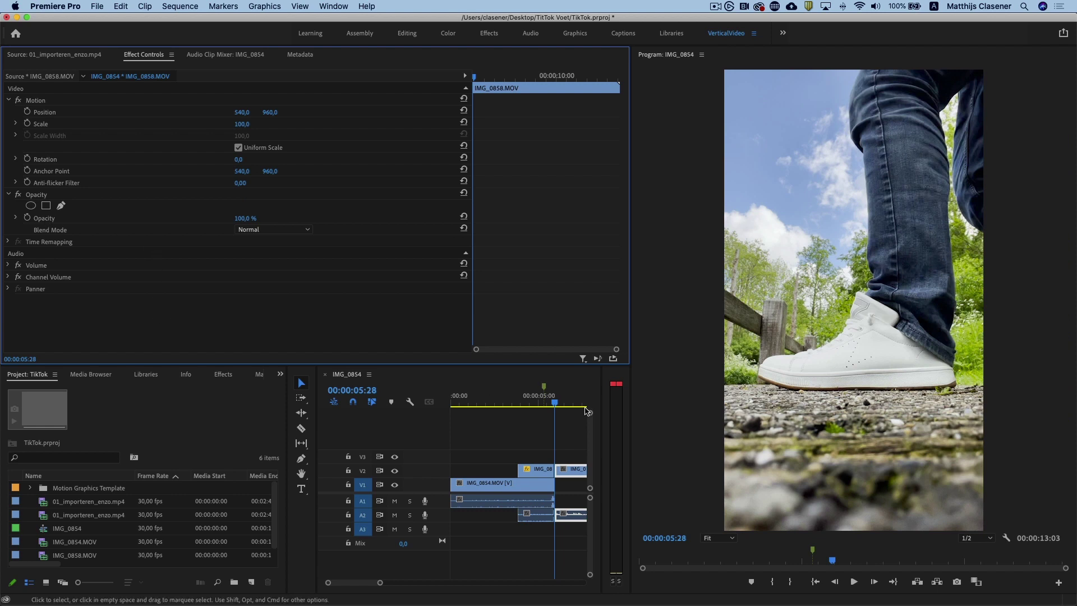
pyautogui.click(552, 403)
# At the 00:00:05:28 cut, widen the IMG_0858 shoe mask over the jeans and up to the frame top.
pyautogui.moveTo(552, 402); pyautogui.dragTo(546, 404)
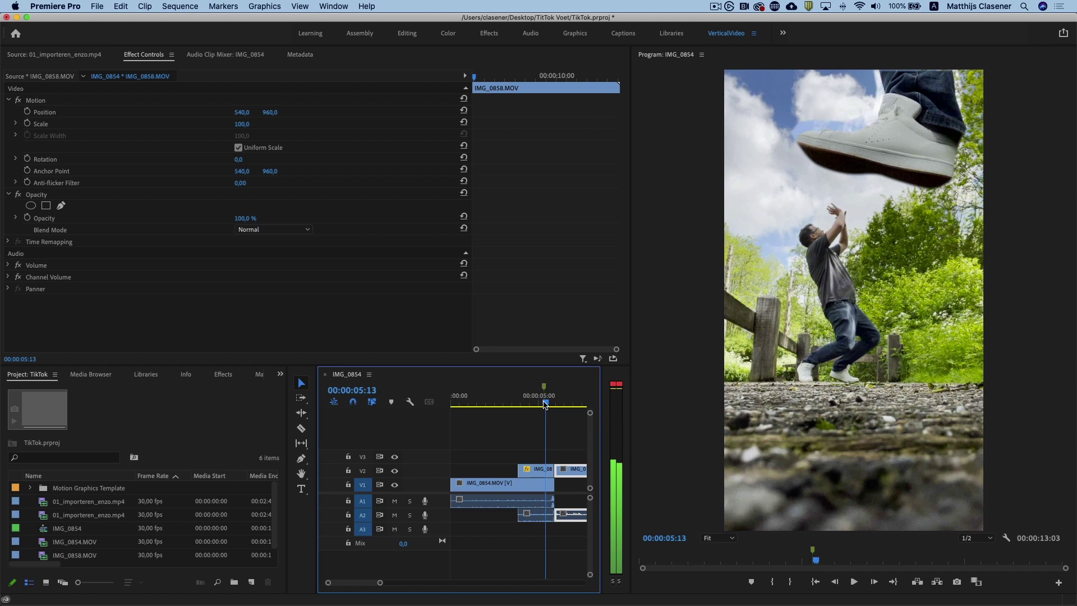
pyautogui.click(542, 471)
pyautogui.click(287, 296)
pyautogui.click(269, 218)
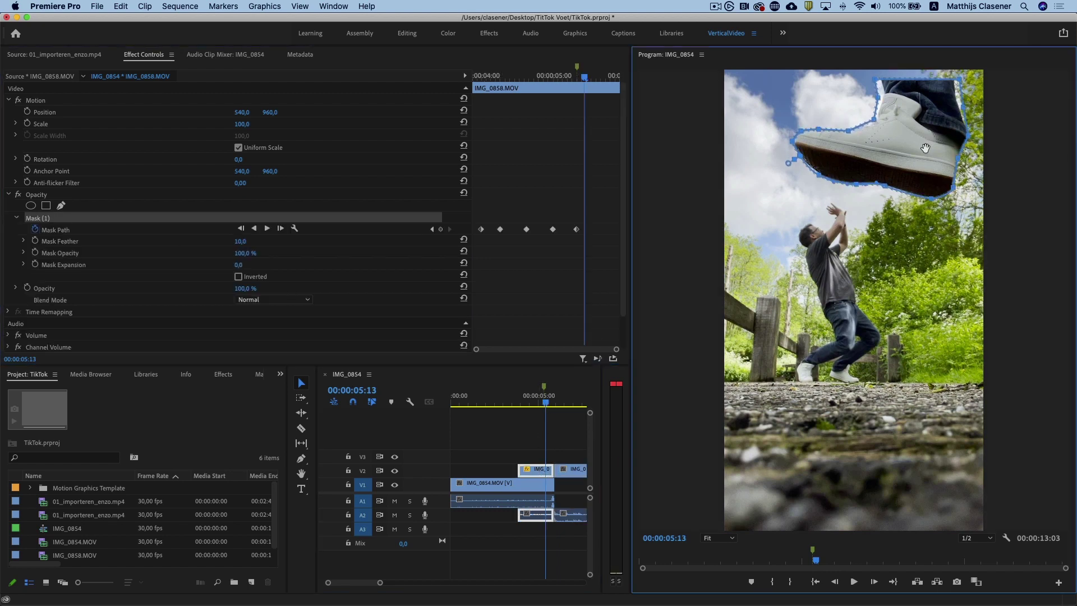
pyautogui.moveTo(960, 162); pyautogui.dragTo(972, 136)
pyautogui.moveTo(961, 80); pyautogui.dragTo(955, 70)
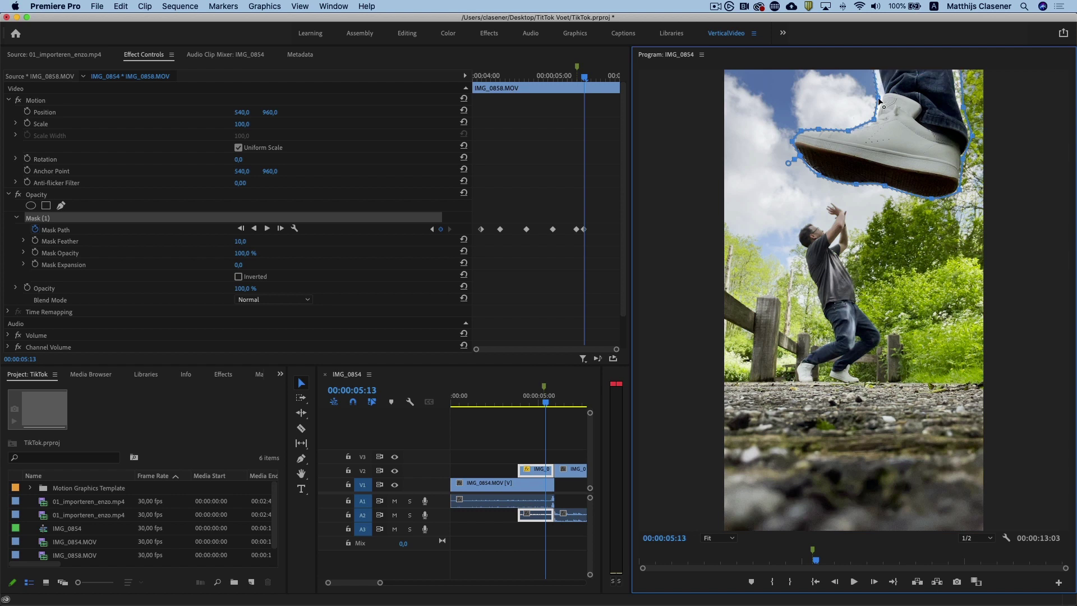
# Reshape the mask to cover the leg and sole at frames 00:00:05:16 and 00:00:05:20.
pyautogui.press('Right')
pyautogui.press('Right')
pyautogui.press('Right')
pyautogui.moveTo(876, 79); pyautogui.dragTo(870, 73)
pyautogui.moveTo(956, 79); pyautogui.dragTo(960, 70)
pyautogui.moveTo(970, 150); pyautogui.dragTo(977, 151)
pyautogui.moveTo(958, 209); pyautogui.dragTo(963, 210)
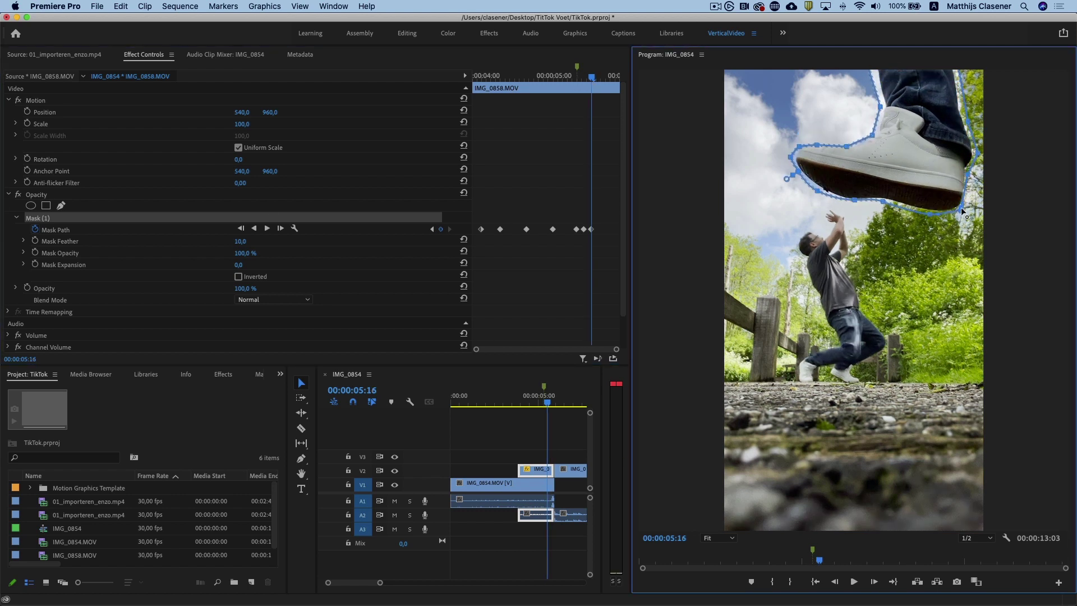
pyautogui.press('Right')
pyautogui.press('Right')
pyautogui.press('Right')
pyautogui.moveTo(897, 180); pyautogui.dragTo(893, 211)
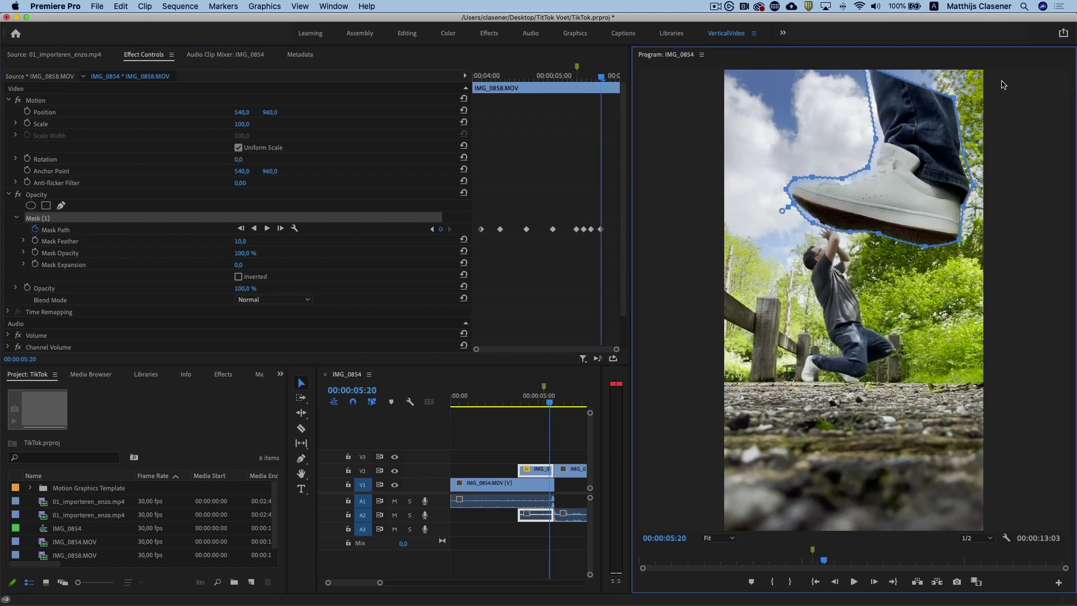
pyautogui.moveTo(954, 96); pyautogui.dragTo(955, 71)
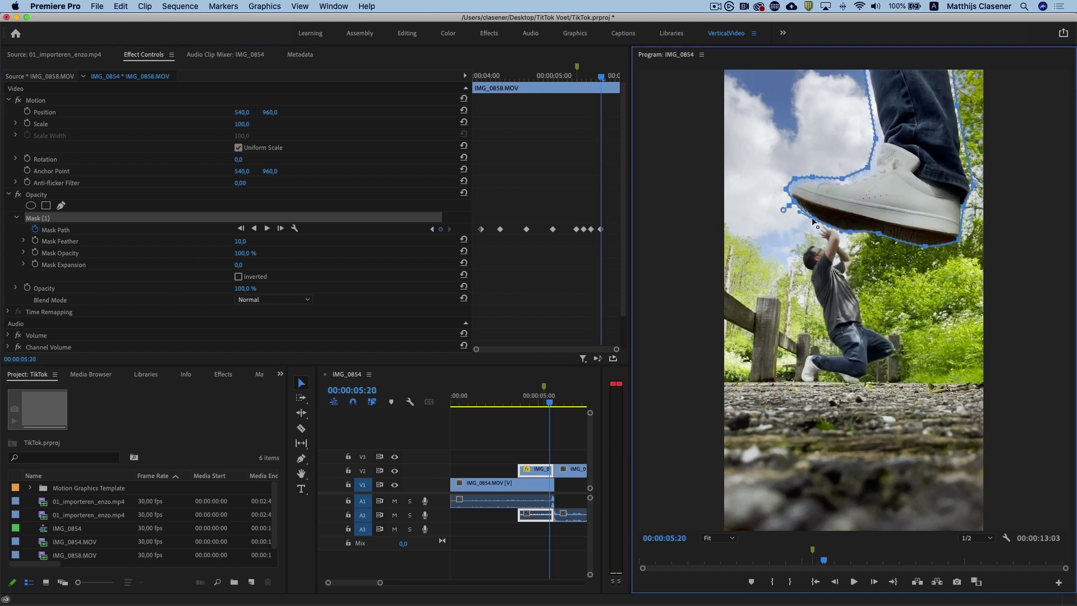
# At frame 00:00:05:22, move the mask down onto the shoe and pin its top corners to the frame top.
pyautogui.press('Right')
pyautogui.press('Right')
pyautogui.moveTo(897, 207); pyautogui.dragTo(897, 238)
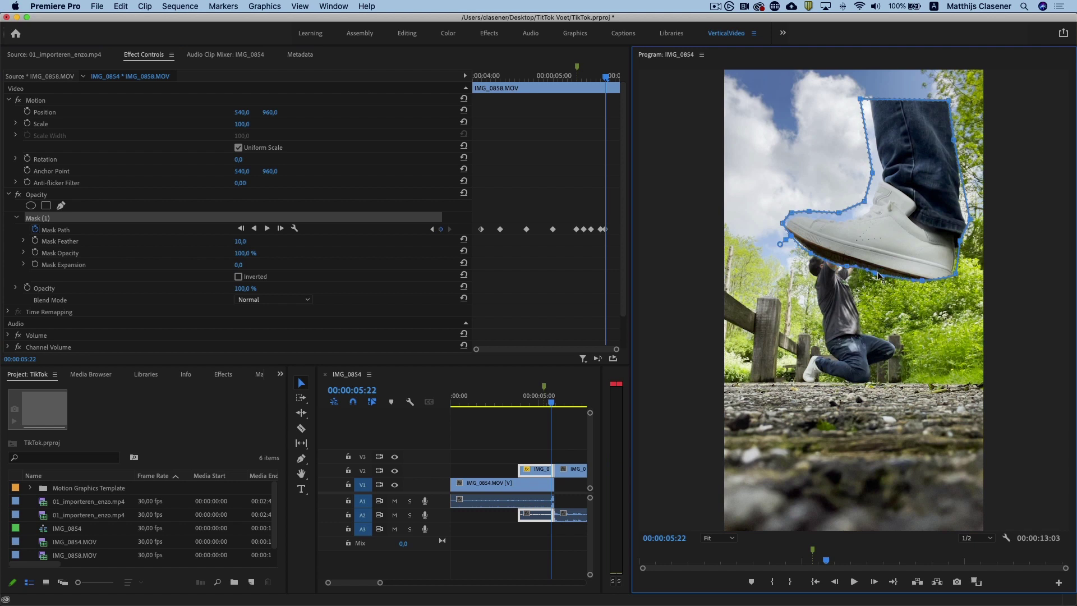
pyautogui.moveTo(926, 281); pyautogui.dragTo(934, 279)
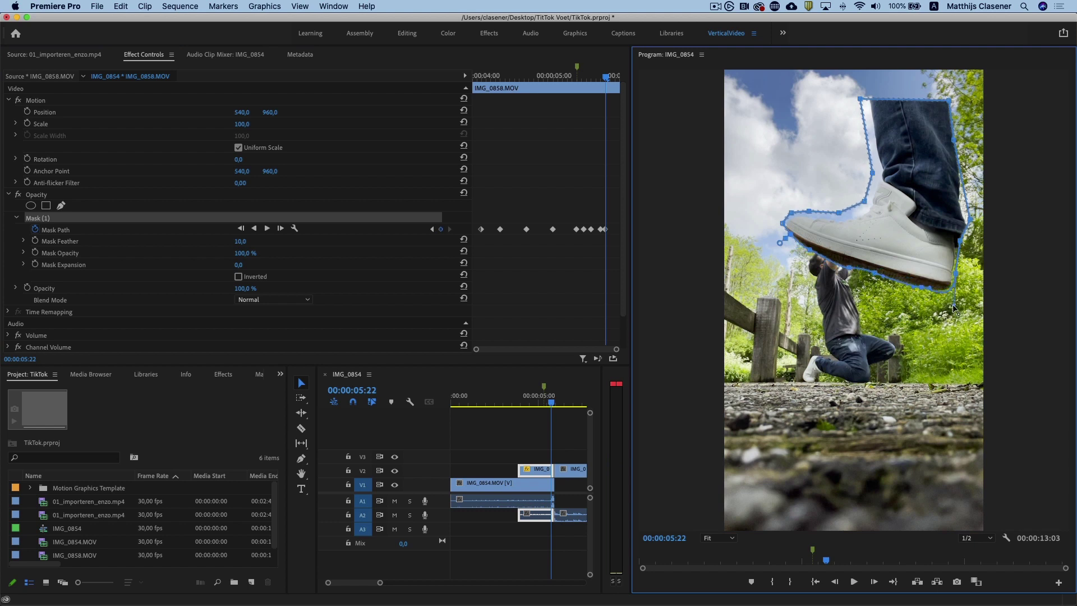
pyautogui.moveTo(959, 241); pyautogui.dragTo(969, 240)
pyautogui.moveTo(949, 100); pyautogui.dragTo(949, 68)
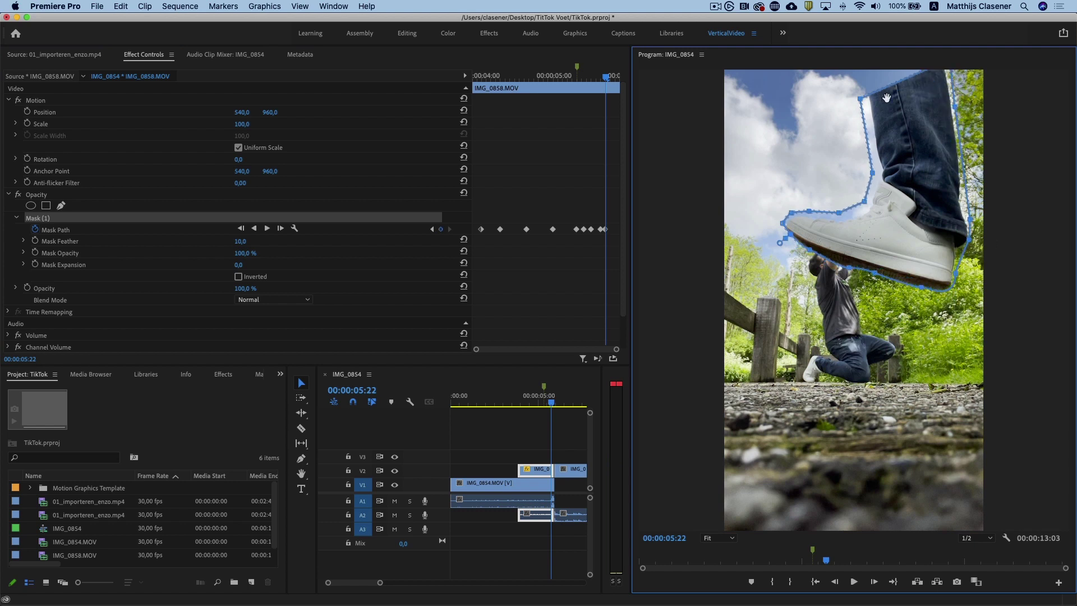
pyautogui.moveTo(860, 99); pyautogui.dragTo(864, 71)
# At 00:00:05:24, fit the mask's left edge to the leg and straighten its right edge along the frame side.
pyautogui.press('Right')
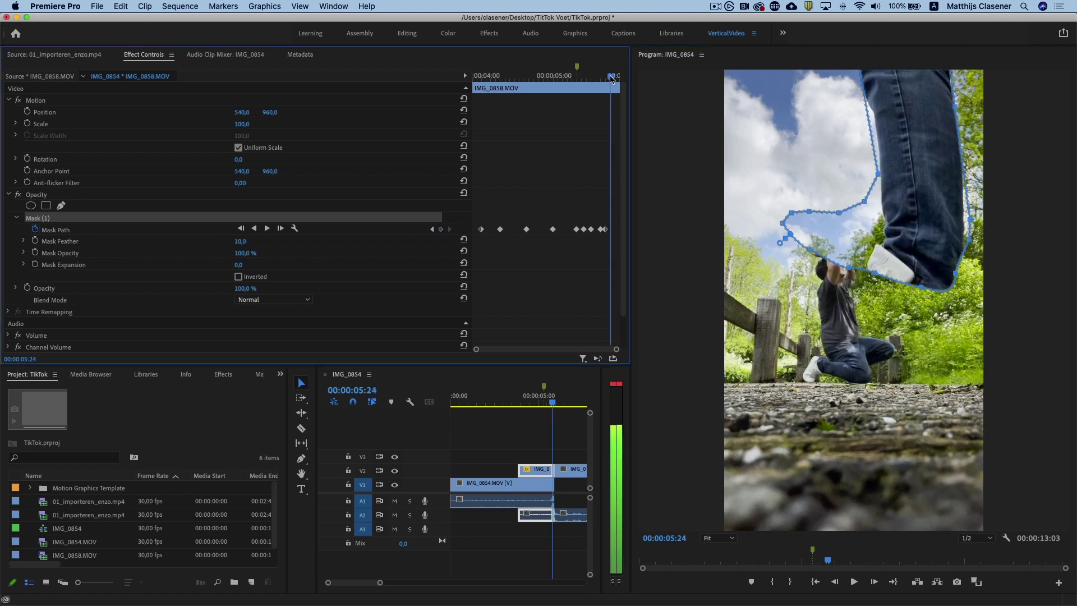
pyautogui.press('Right')
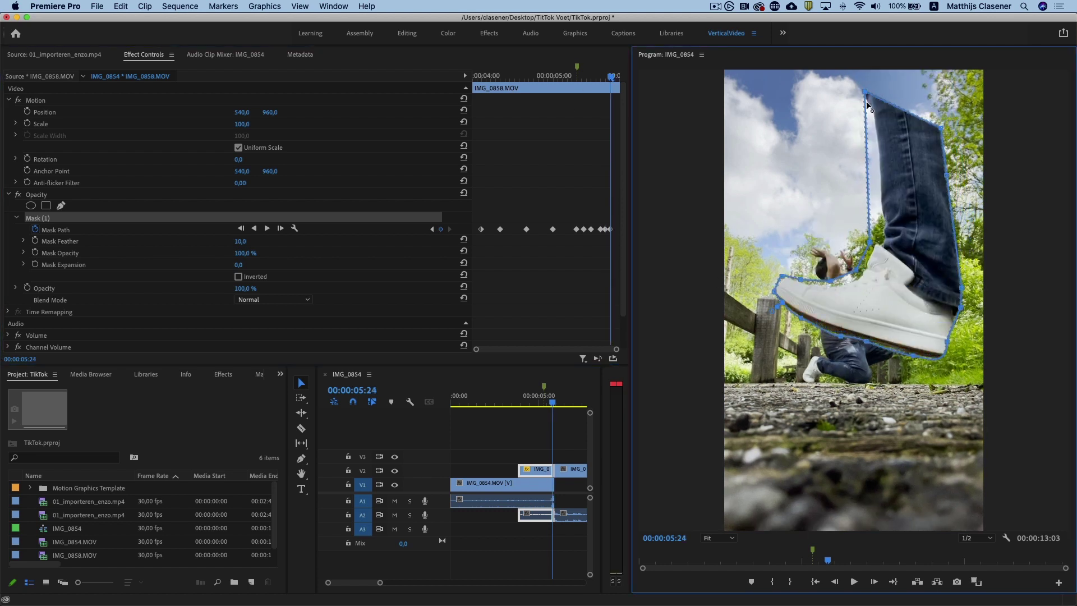
pyautogui.moveTo(851, 133); pyautogui.dragTo(861, 72)
pyautogui.moveTo(869, 240); pyautogui.dragTo(875, 169)
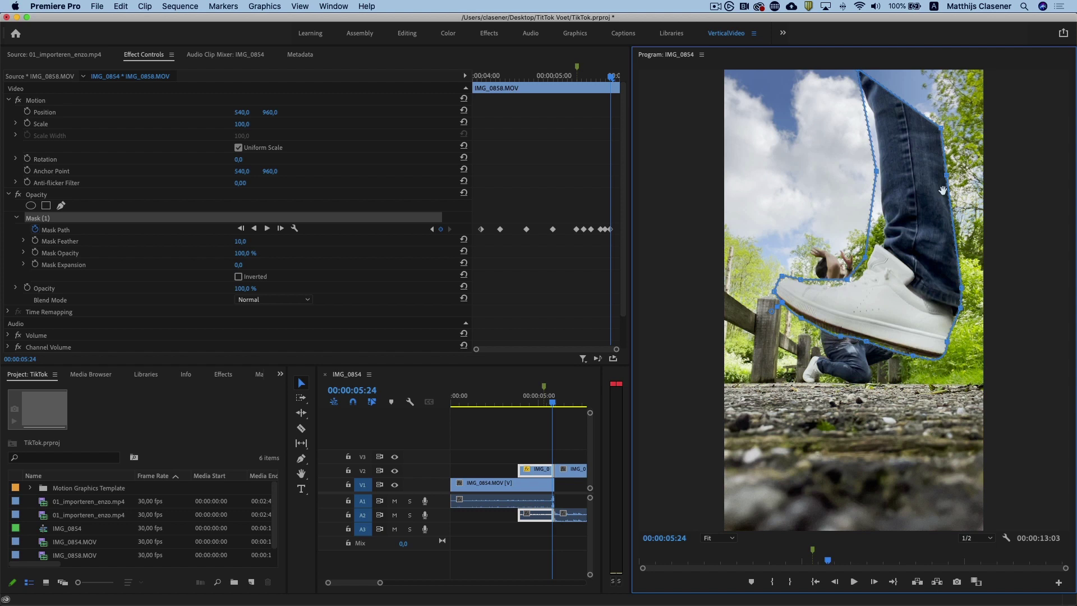
pyautogui.moveTo(941, 127); pyautogui.dragTo(972, 68)
pyautogui.moveTo(946, 175); pyautogui.dragTo(969, 175)
pyautogui.moveTo(961, 287); pyautogui.dragTo(971, 287)
pyautogui.moveTo(948, 342); pyautogui.dragTo(959, 343)
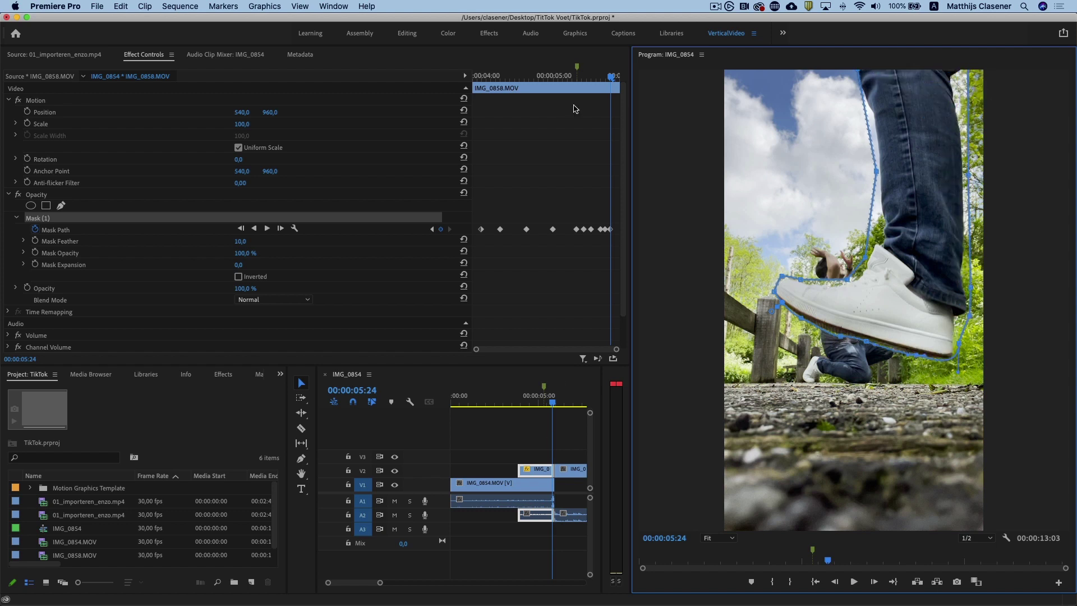
# On the next frame, fit the mask's bottom edge to the sole and toe, staying above the person.
pyautogui.press('Right')
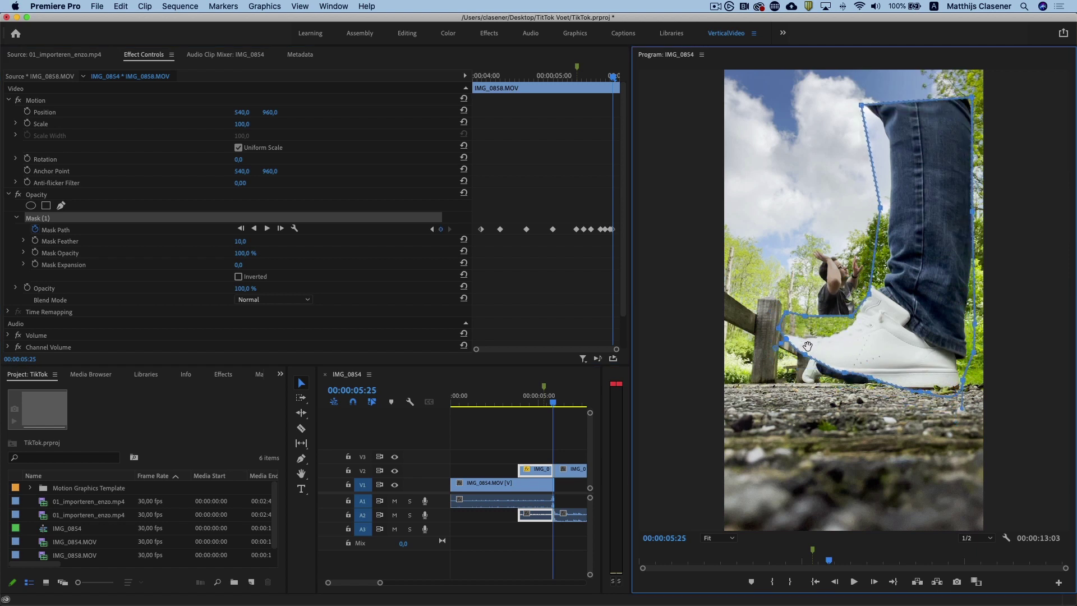
pyautogui.moveTo(844, 373)
pyautogui.mouseDown()
pyautogui.moveTo(843, 390)
pyautogui.moveTo(867, 388)
pyautogui.mouseUp()
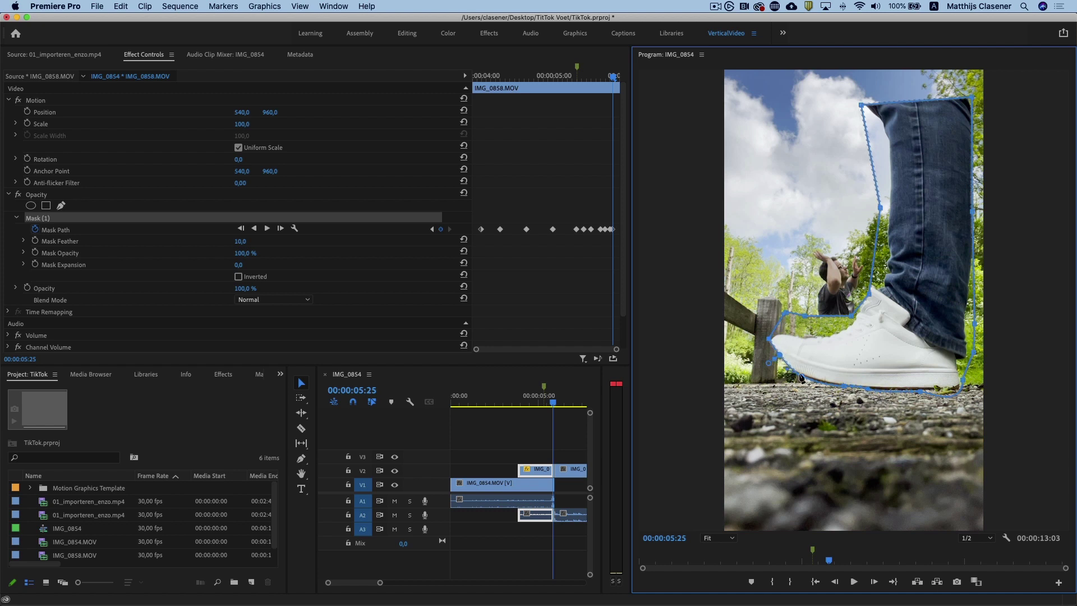
pyautogui.moveTo(768, 338)
pyautogui.mouseDown()
pyautogui.moveTo(771, 283)
pyautogui.moveTo(772, 315)
pyautogui.moveTo(775, 285)
pyautogui.moveTo(800, 266)
pyautogui.mouseUp()
pyautogui.moveTo(851, 313); pyautogui.dragTo(821, 245)
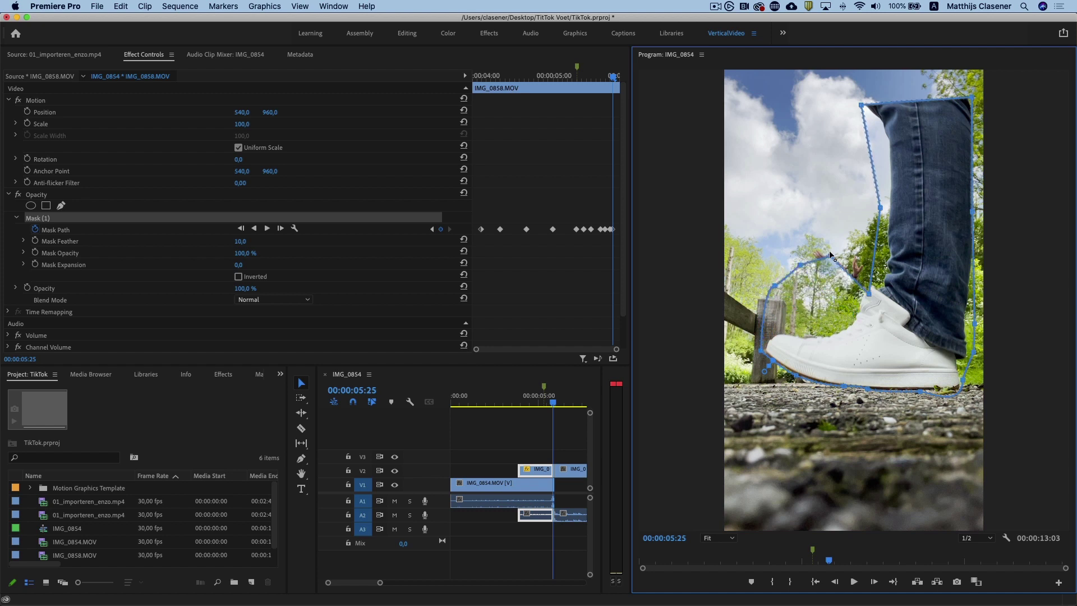
pyautogui.moveTo(867, 292); pyautogui.dragTo(865, 240)
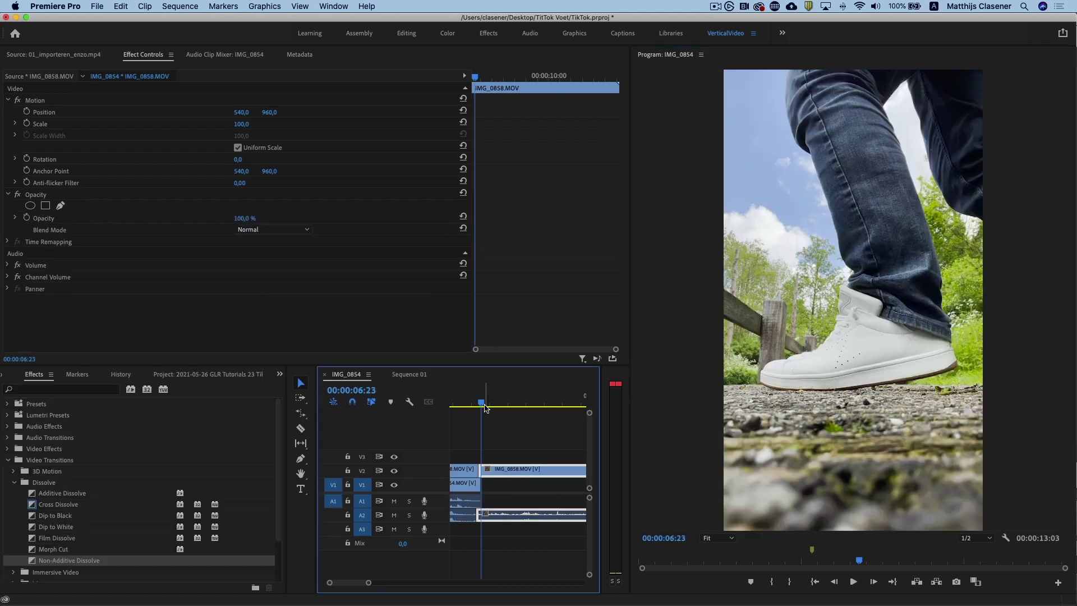
# Copy the IMG_0858 clip onto V3 and trim its start to about 6:19.
pyautogui.moveTo(486, 406); pyautogui.dragTo(476, 405)
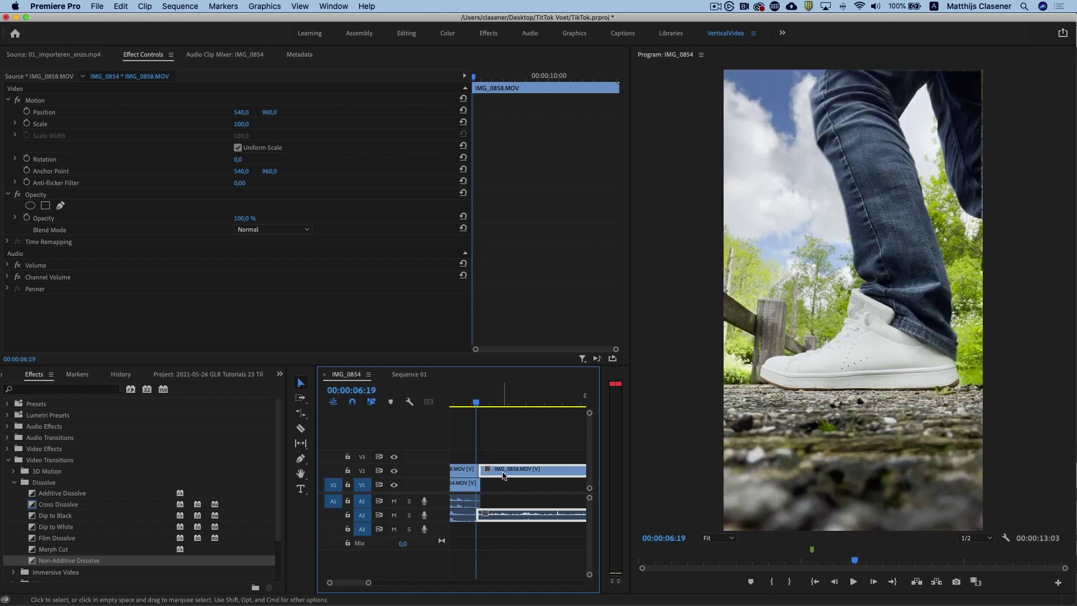
pyautogui.moveTo(503, 476)
pyautogui.mouseDown()
pyautogui.moveTo(502, 456)
pyautogui.moveTo(476, 456)
pyautogui.mouseUp()
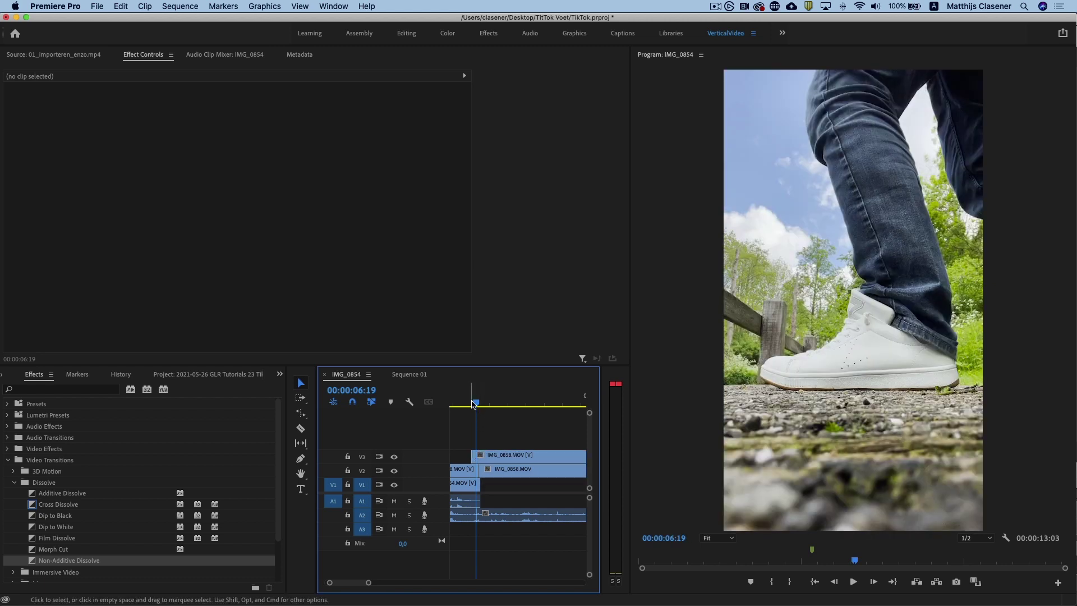
pyautogui.moveTo(476, 402)
pyautogui.mouseDown()
pyautogui.moveTo(460, 402)
pyautogui.moveTo(477, 401)
pyautogui.mouseUp()
# Add opacity keyframes to the V3 IMG_0858 copy, pulling the first one down to 0%.
pyautogui.doubleClick(437, 458)
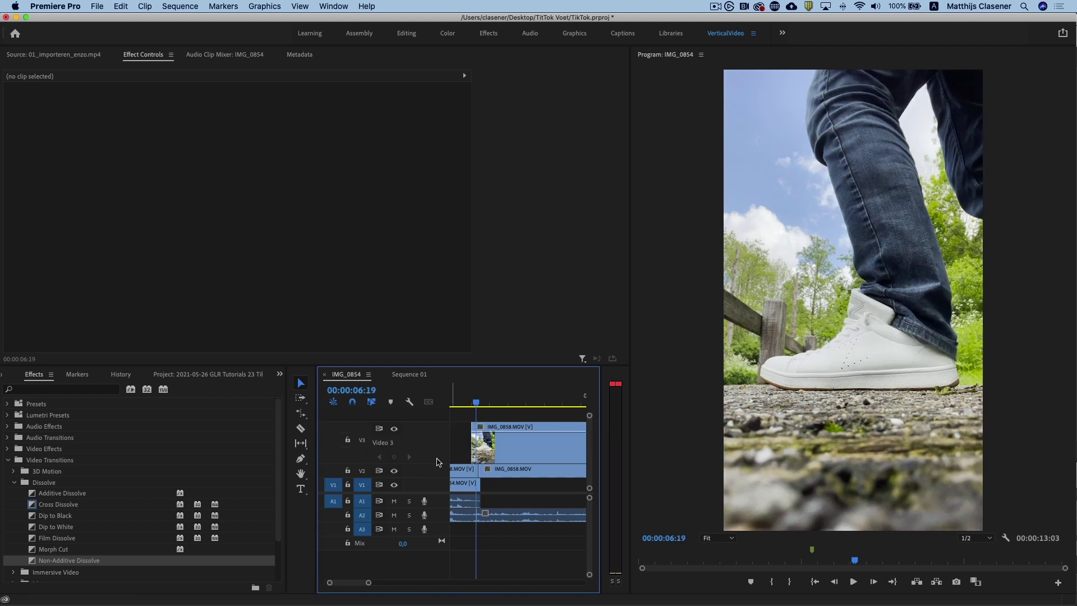
pyautogui.click(301, 460)
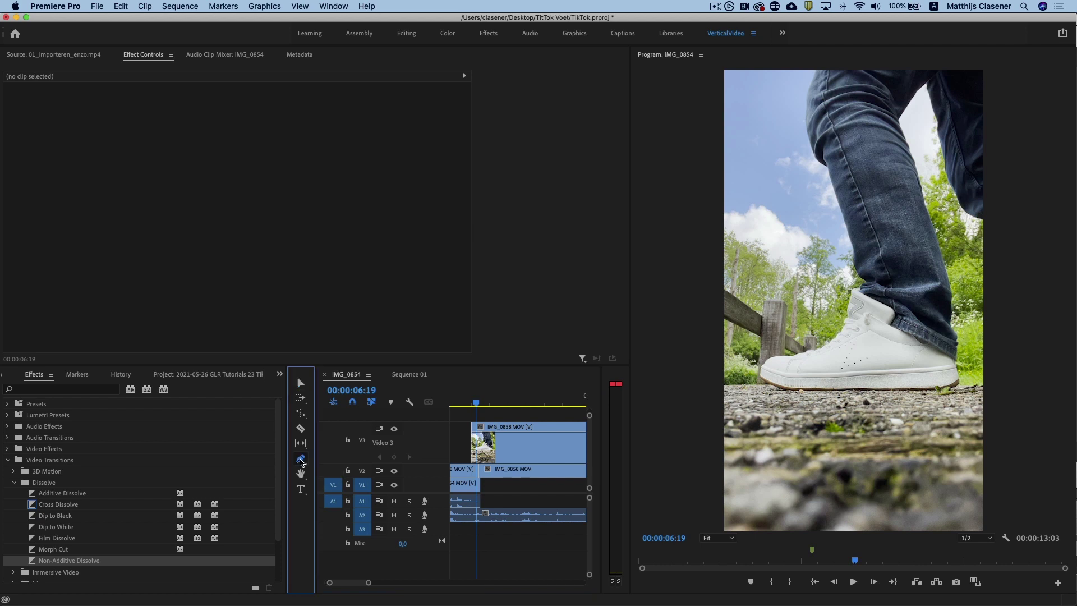
pyautogui.click(484, 437)
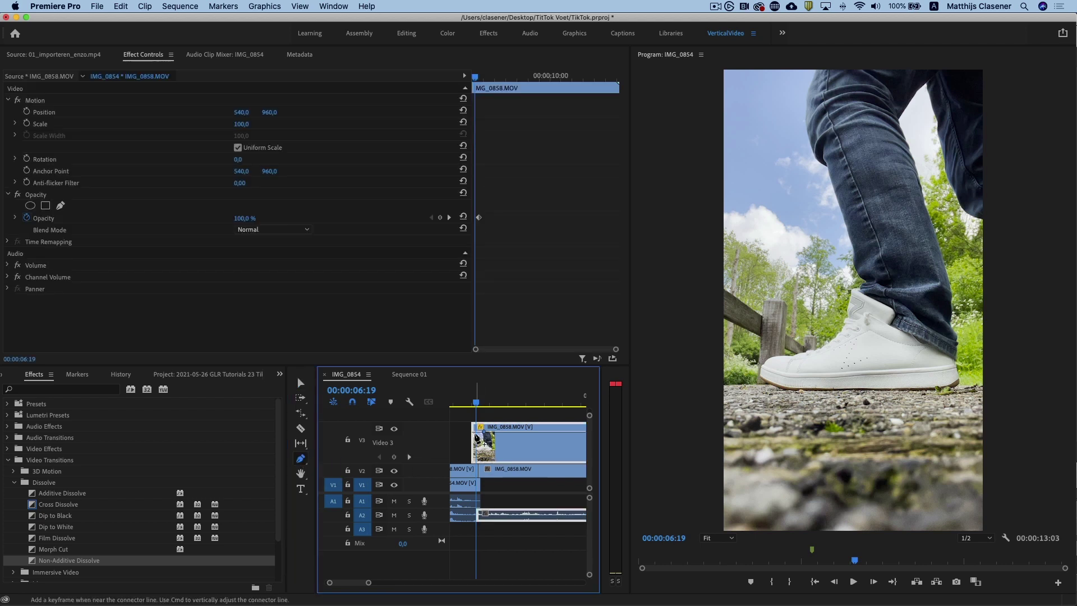
pyautogui.moveTo(475, 441); pyautogui.dragTo(475, 461)
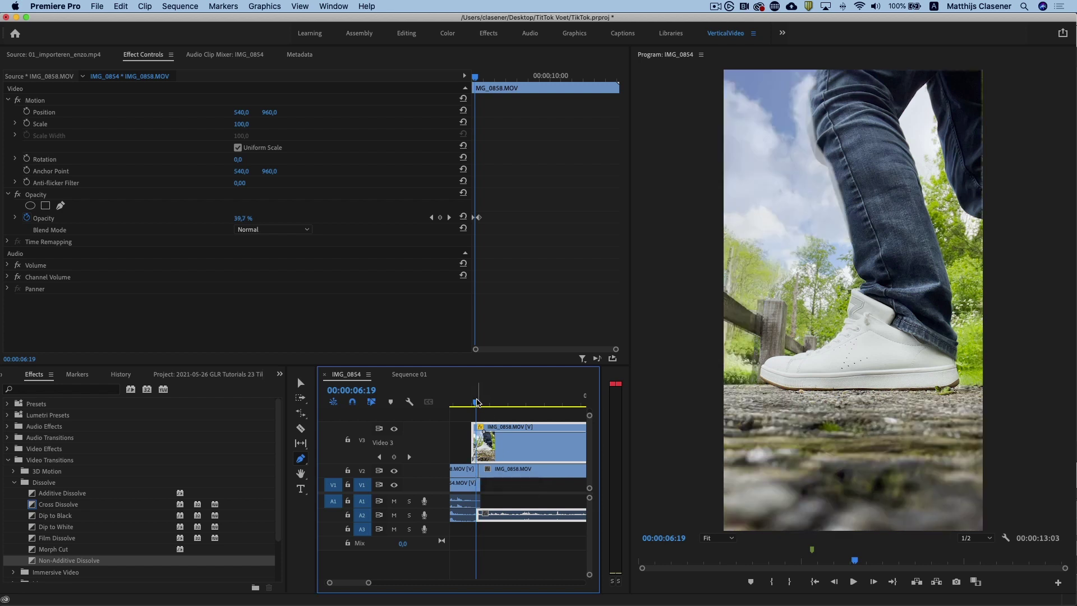
# Scrub and play back the fade-in, then return to the Selection tool and open the File menu.
pyautogui.click(453, 404)
pyautogui.moveTo(453, 404); pyautogui.dragTo(520, 408)
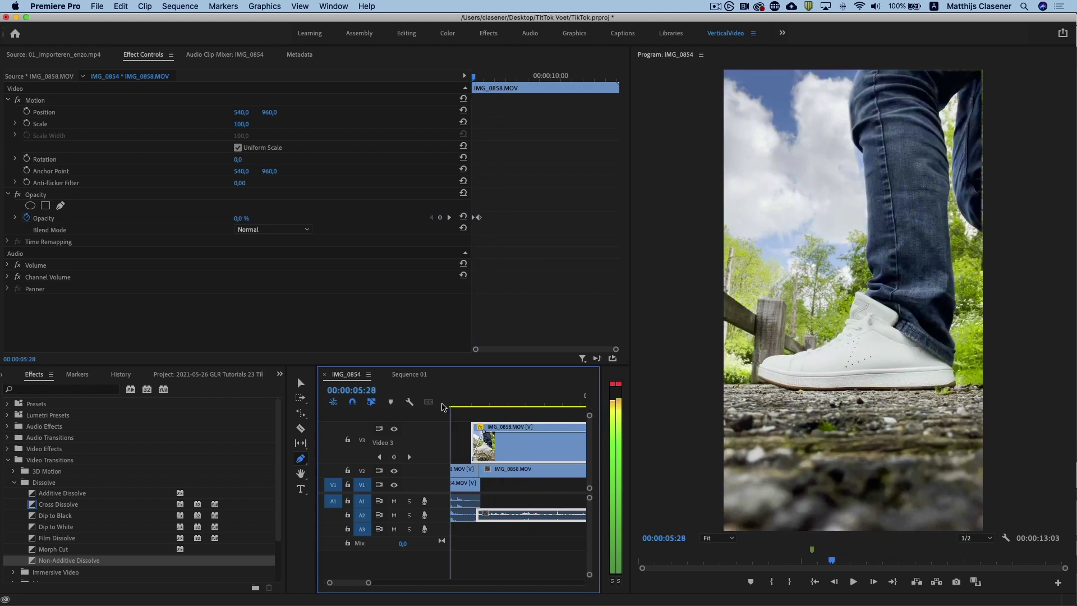
pyautogui.press('space')
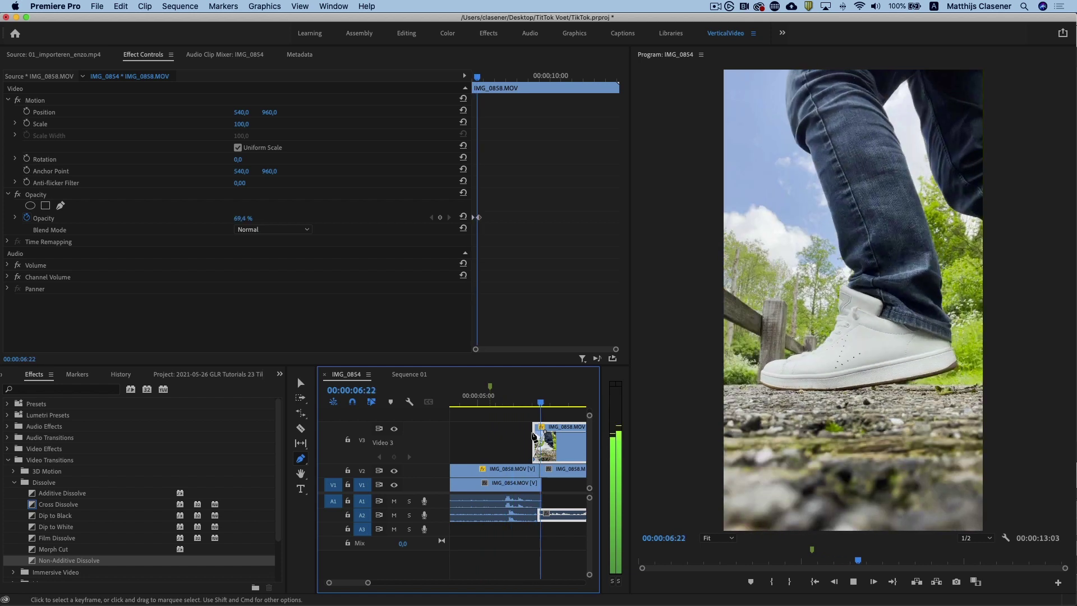
pyautogui.press('space')
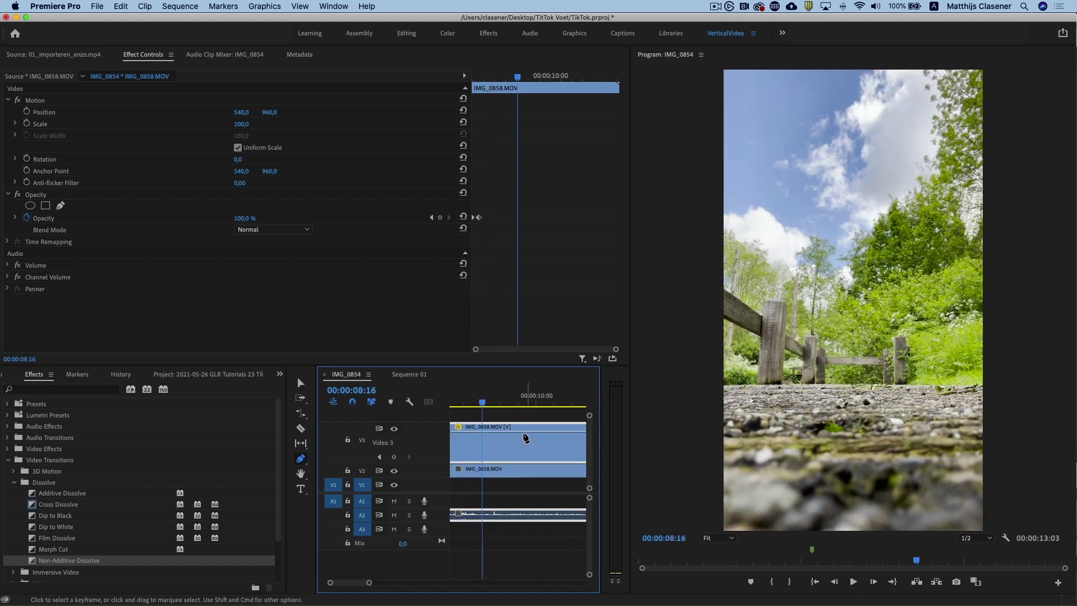
pyautogui.hscroll(-3, 506, 432)
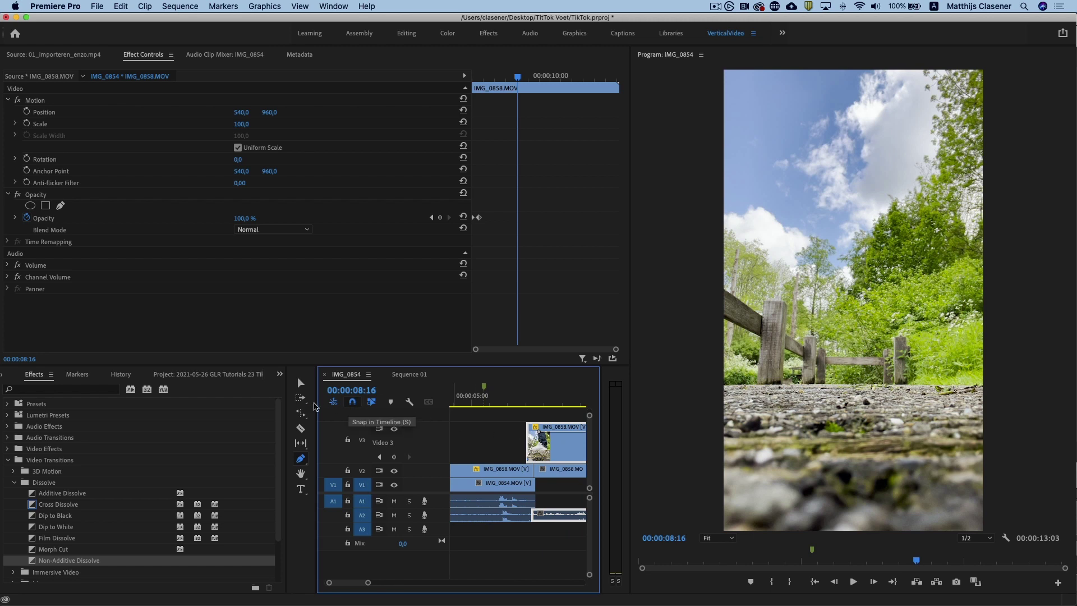
pyautogui.press('v')
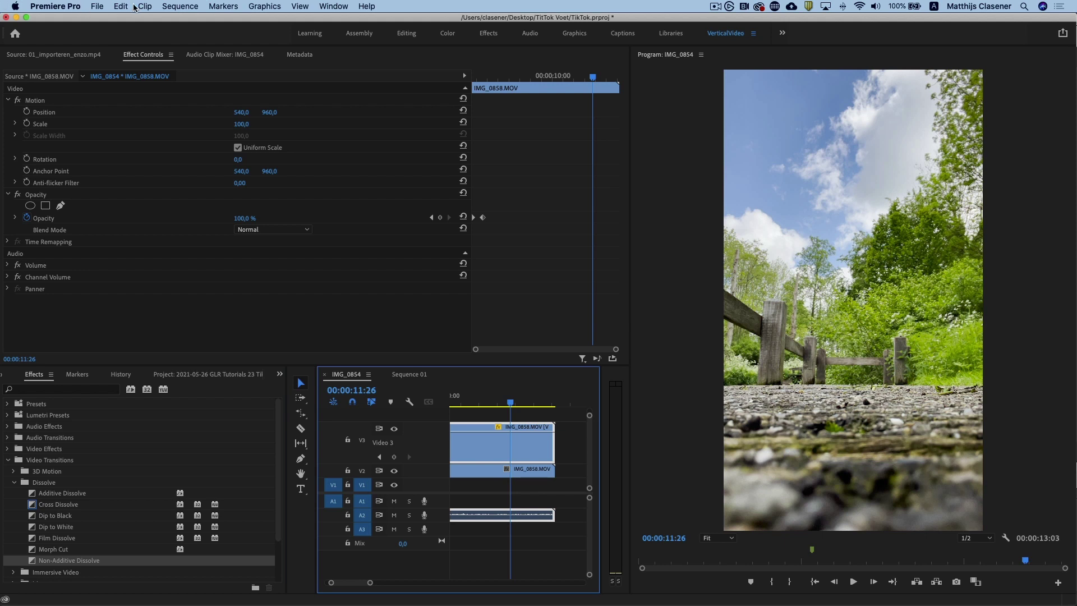
pyautogui.click(97, 6)
# In Export Media, set Format to H.264, preset High Quality 1080p HD, and Match Source frame size.
pyautogui.moveTo(129, 316)
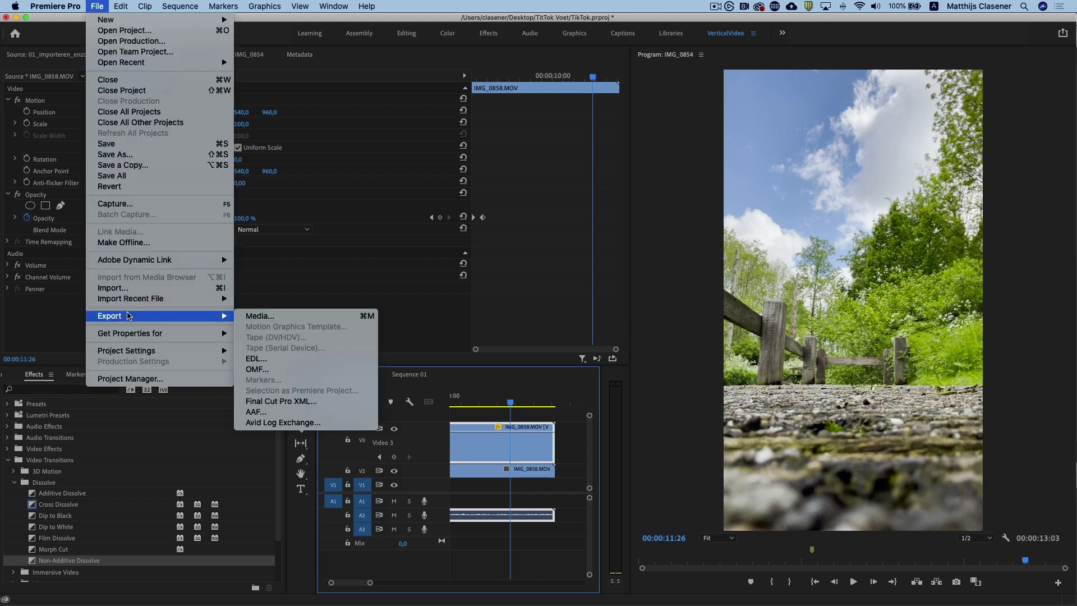
pyautogui.click(259, 316)
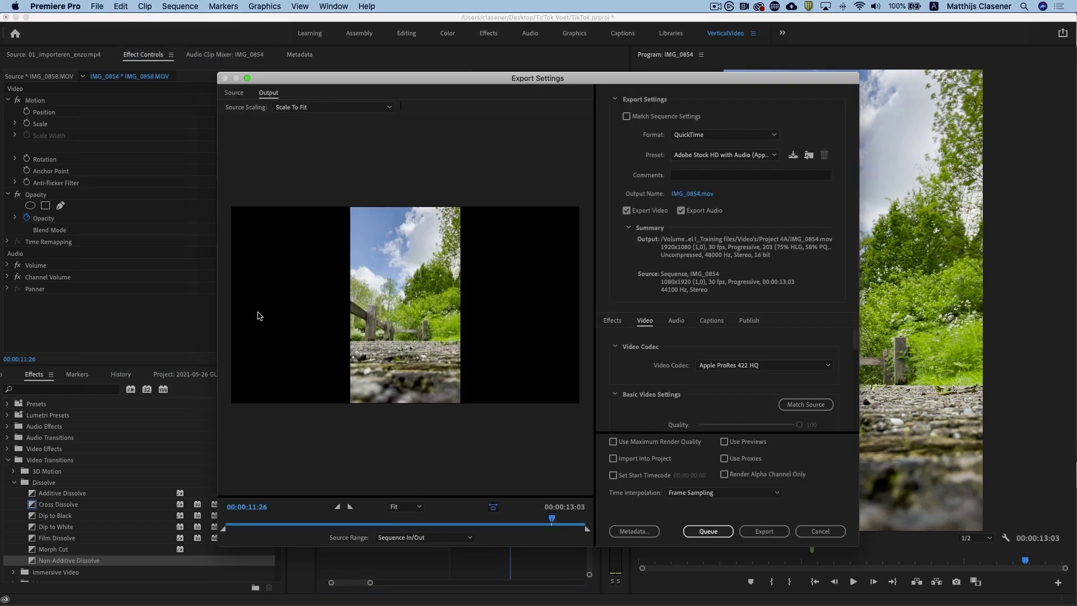
pyautogui.click(684, 139)
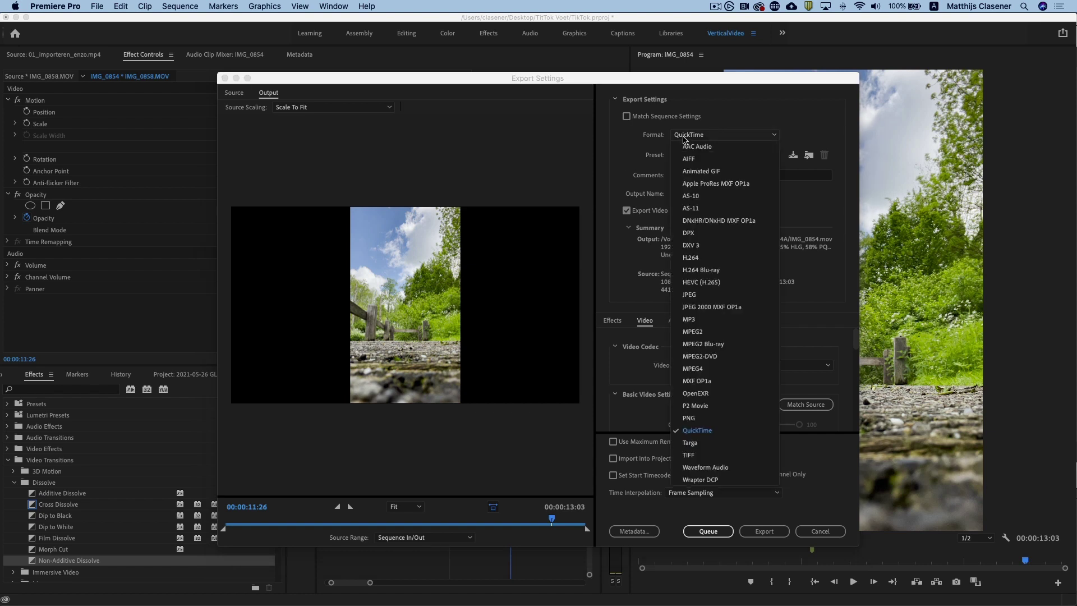
pyautogui.click(709, 261)
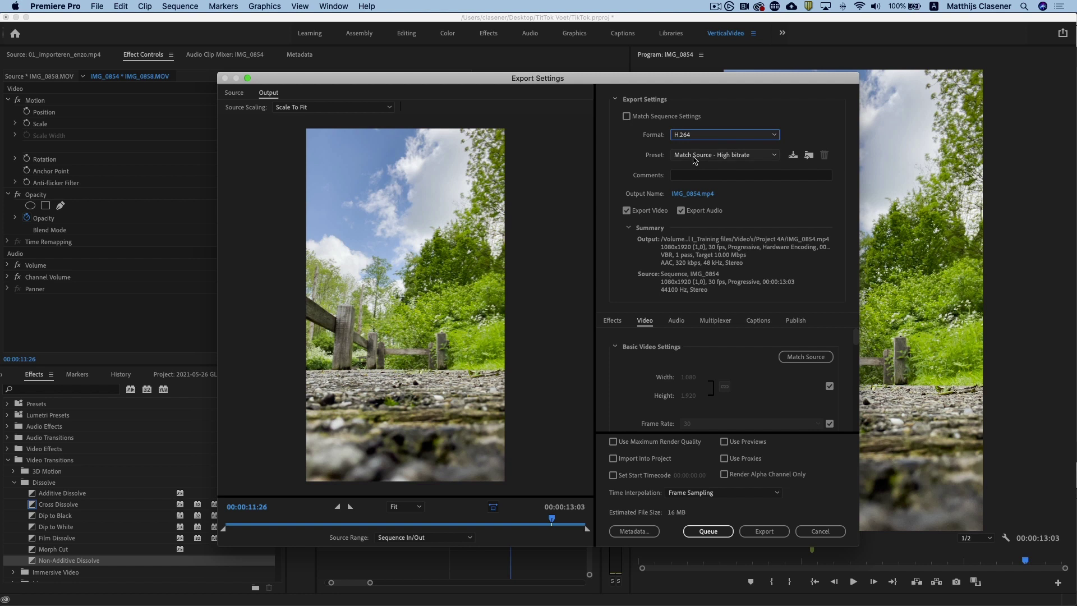
pyautogui.click(696, 157)
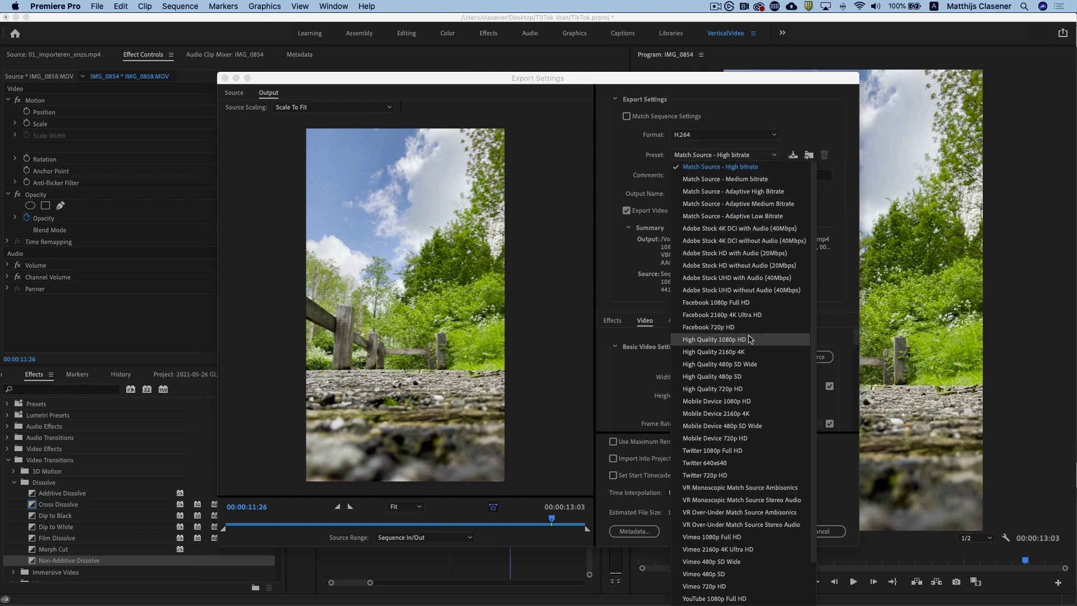
pyautogui.click(750, 339)
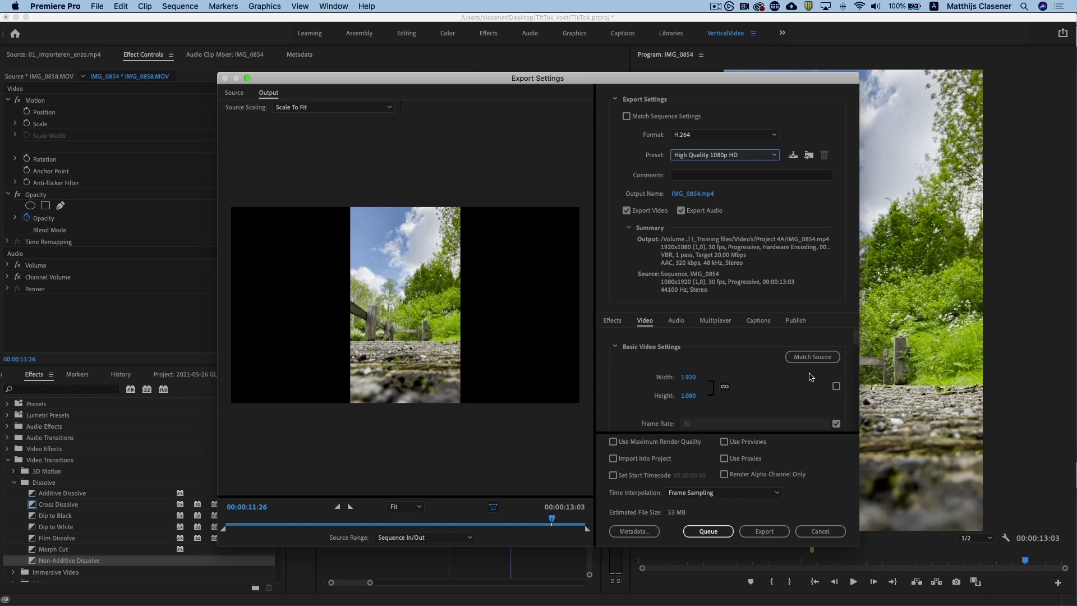
pyautogui.click(831, 358)
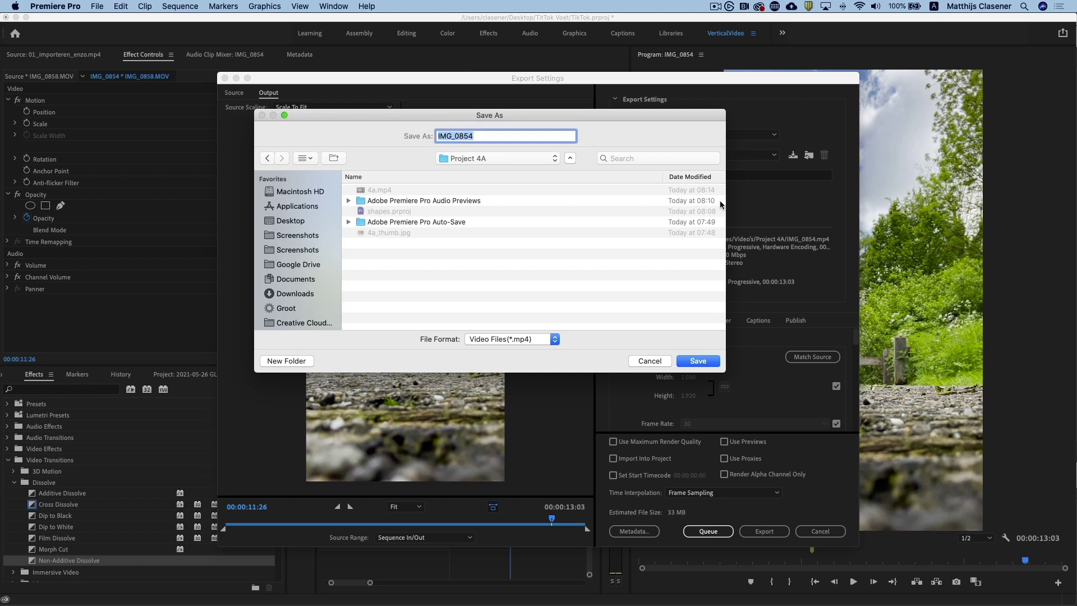
# Name the output tiktok_final in the TikTok Voet folder and start the export.
pyautogui.write('tikt')
pyautogui.click(527, 153)
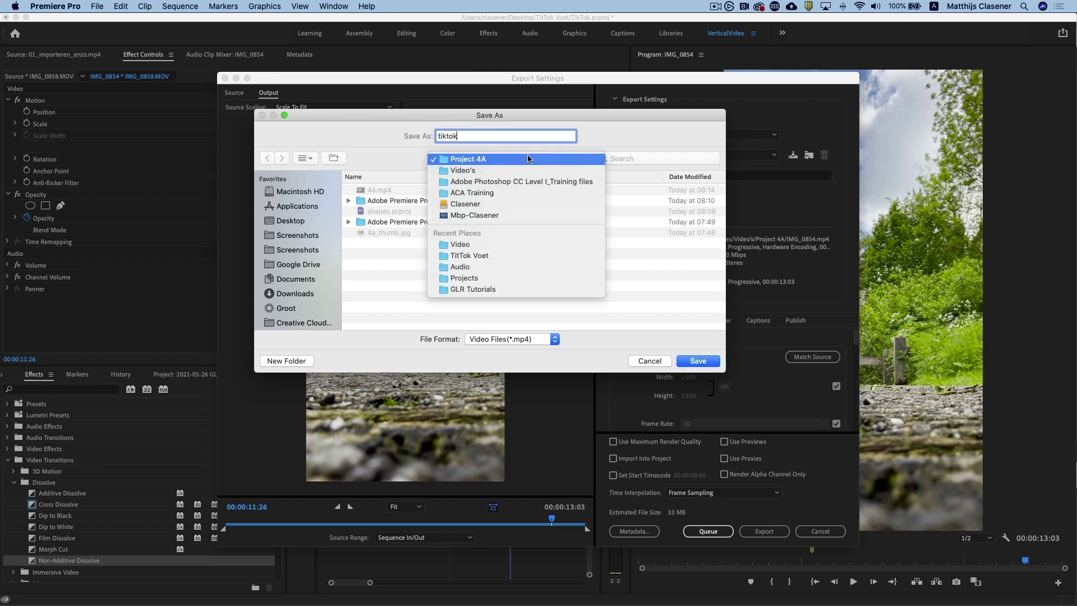
pyautogui.click(499, 255)
pyautogui.write('_final')
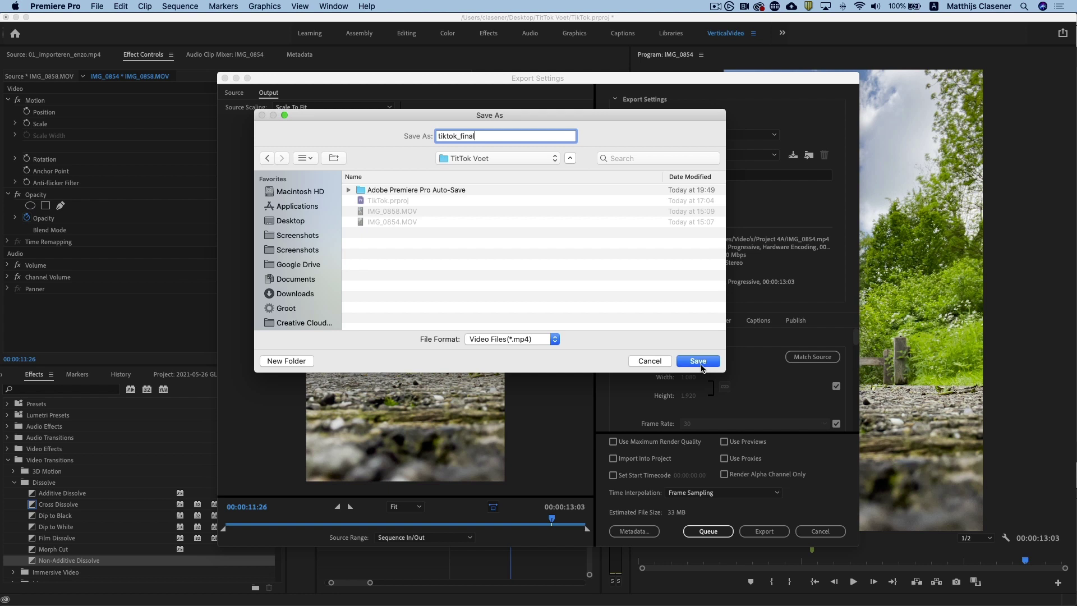
pyautogui.click(701, 364)
pyautogui.click(778, 527)
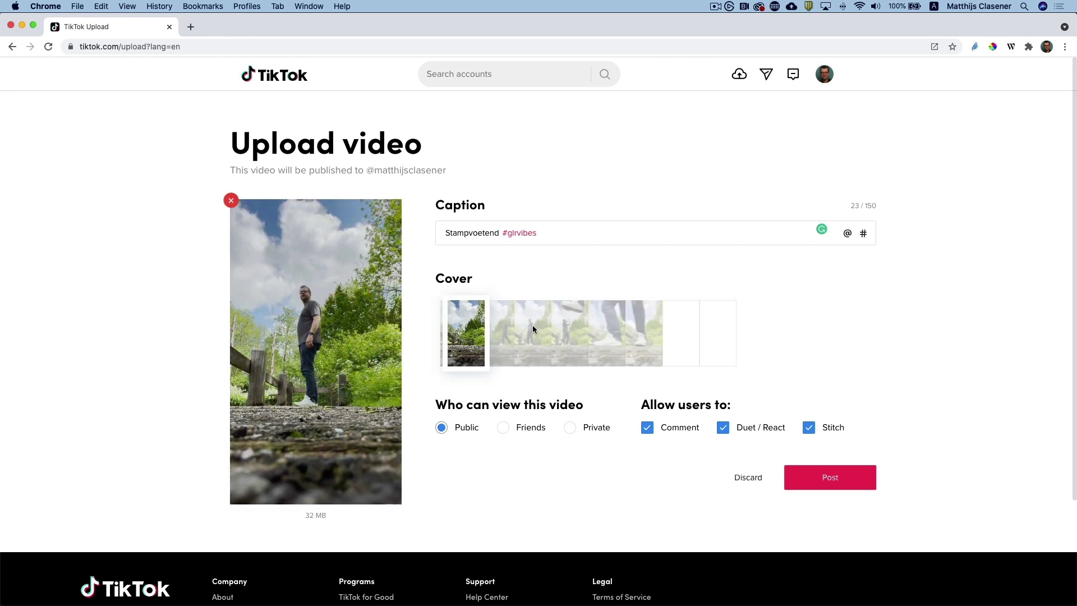
# Set the cover to a later frame with the giant shoe coming down toward the man.
pyautogui.click(533, 328)
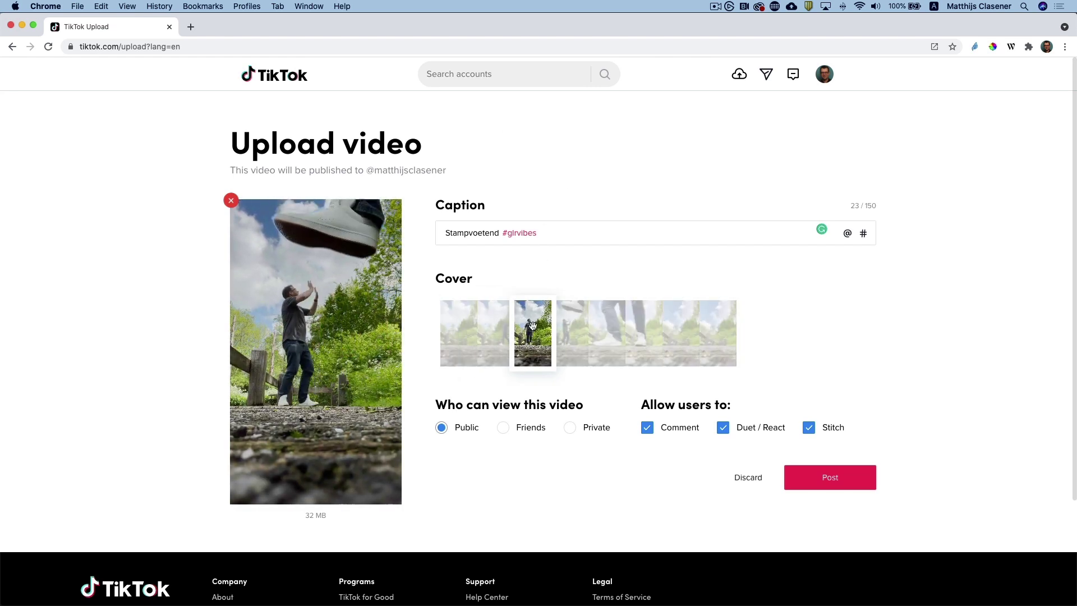